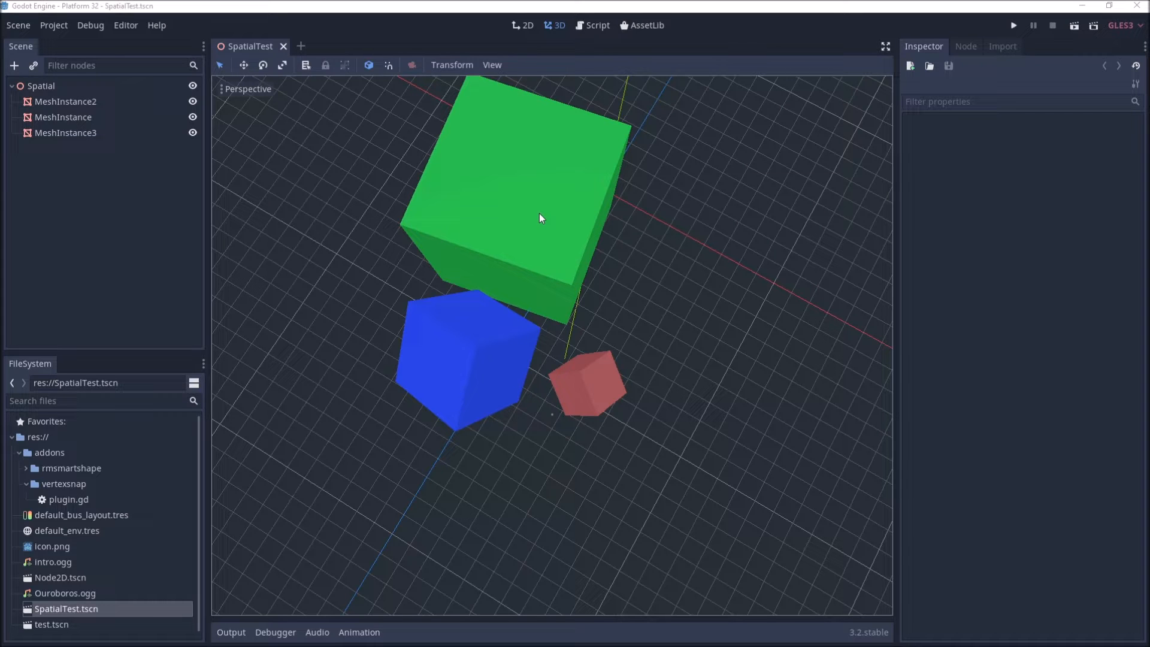
Step: Select the green, blue and red cubes in turn, undoing the transform change after each selection
left_click(519, 204)
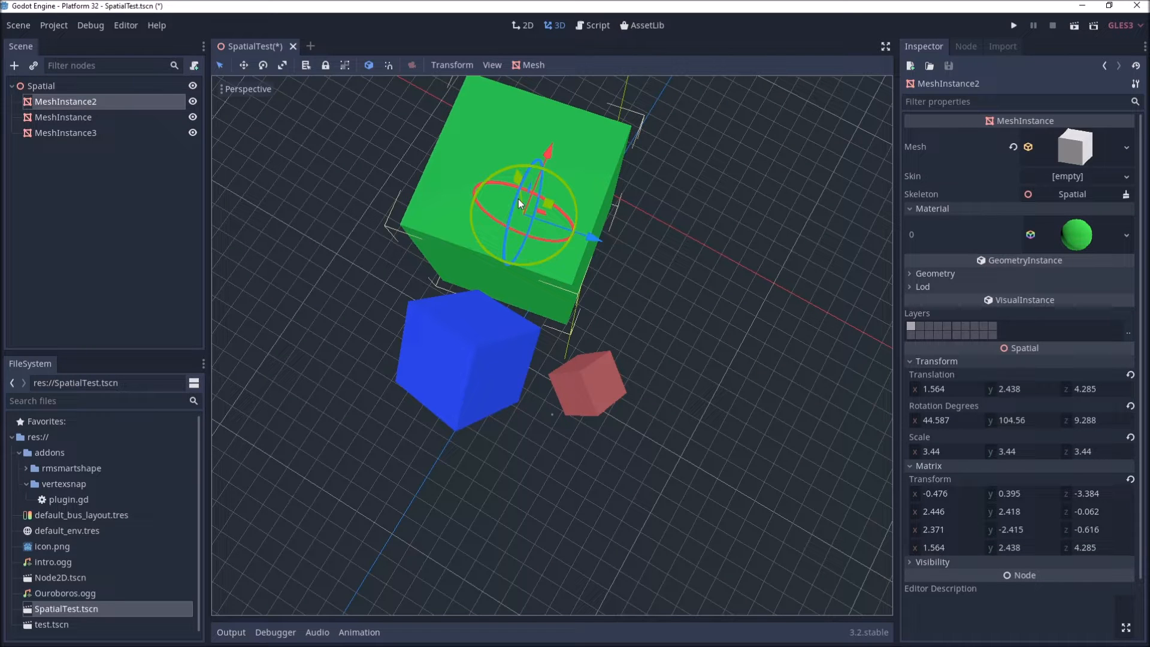
left_click(494, 355)
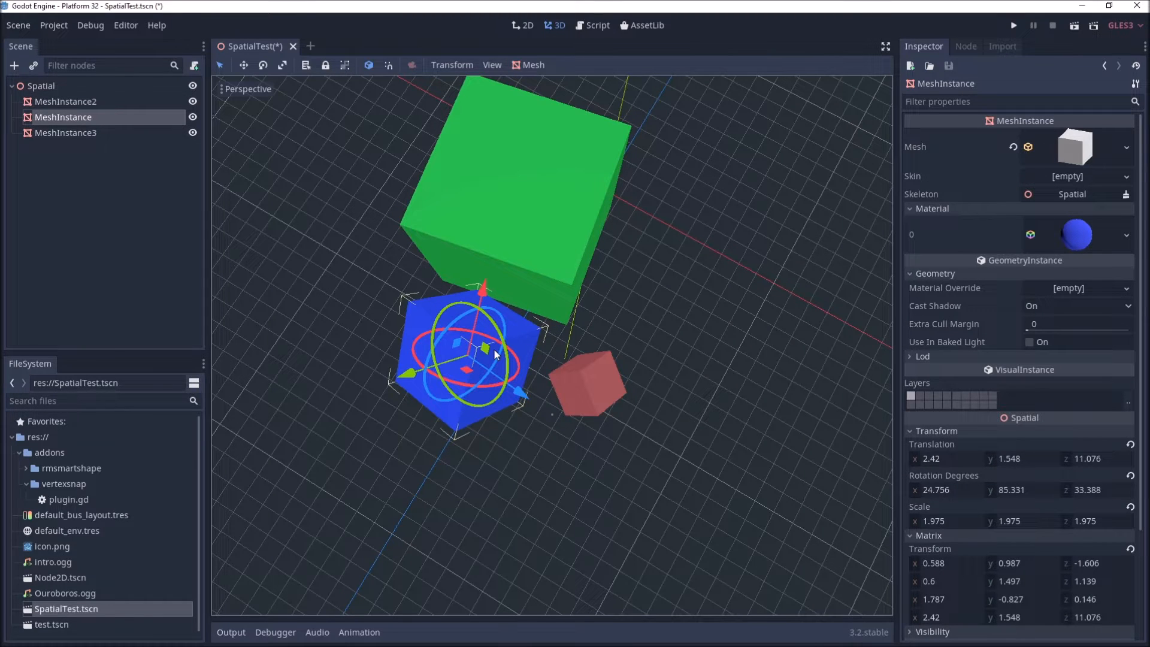
key("ctrl+z")
left_click(588, 384)
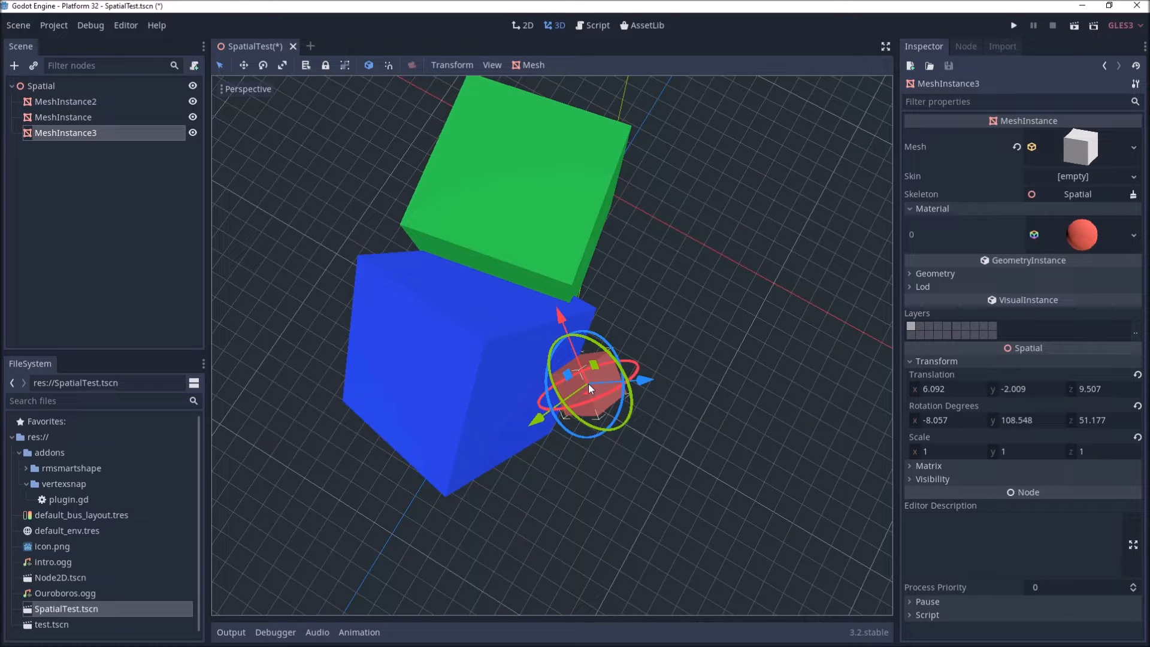
key("ctrl+z")
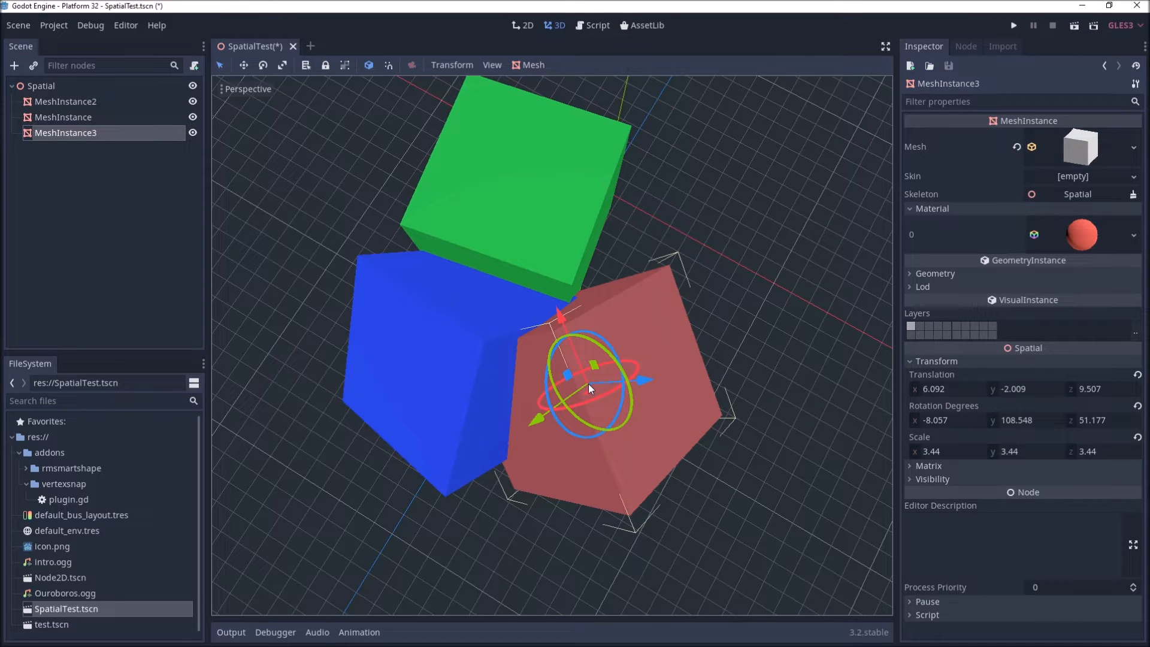
key("ctrl+z")
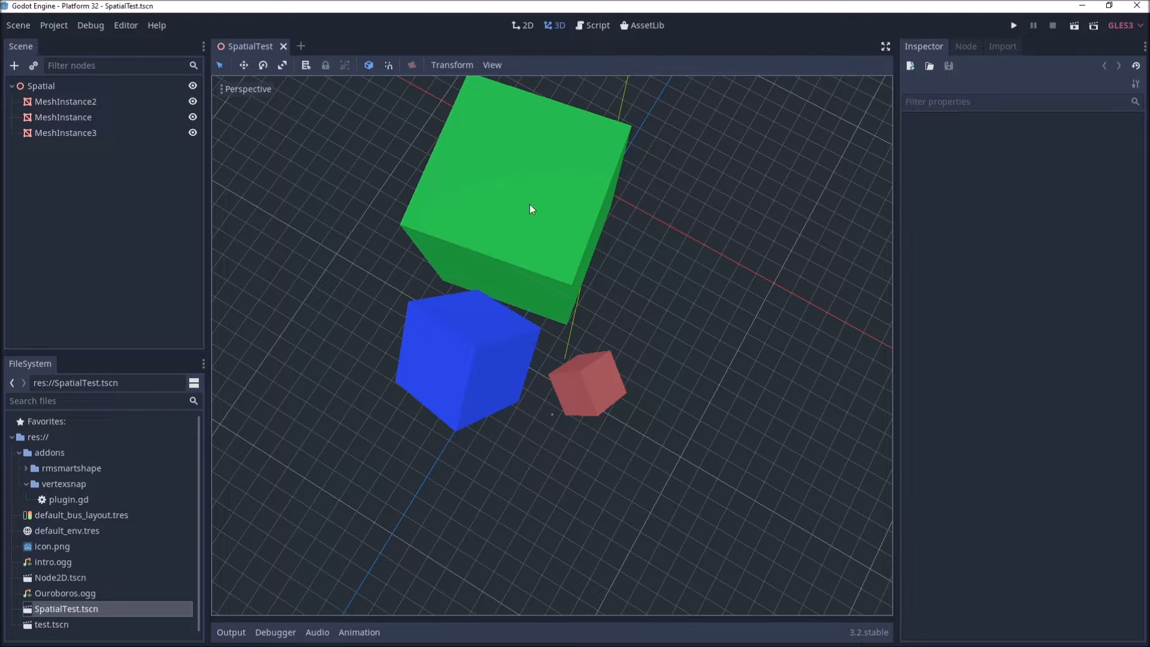
Step: Select the red, blue and green cubes again, undoing after each, until the cubes return to their original transforms
left_click(582, 384)
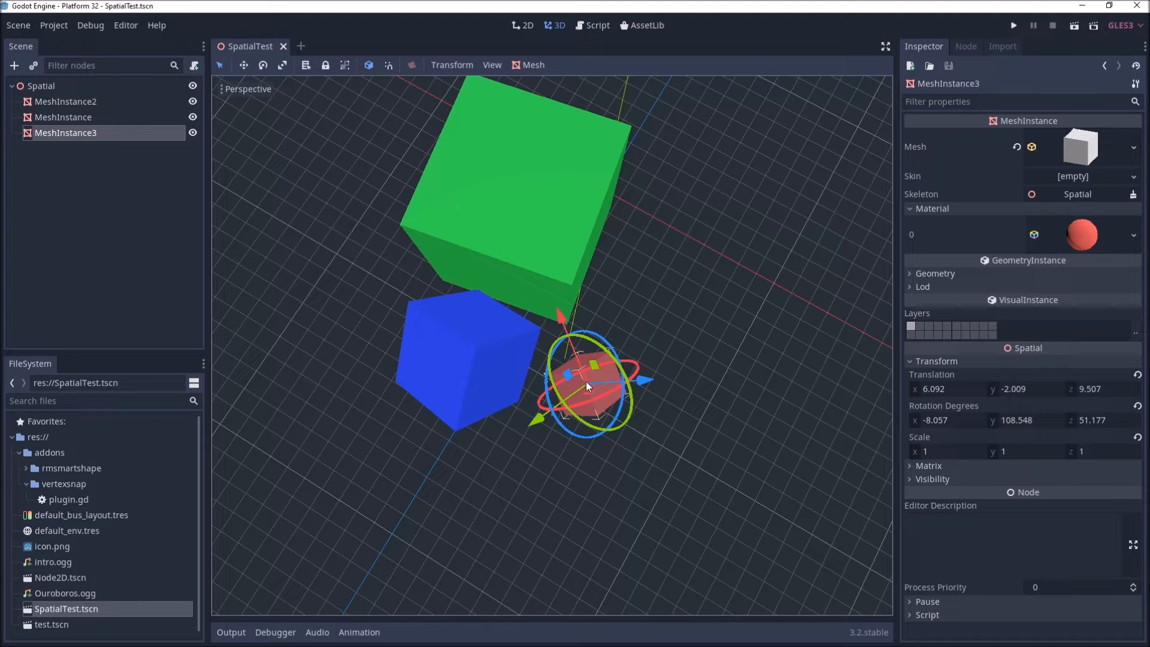
left_click(507, 362)
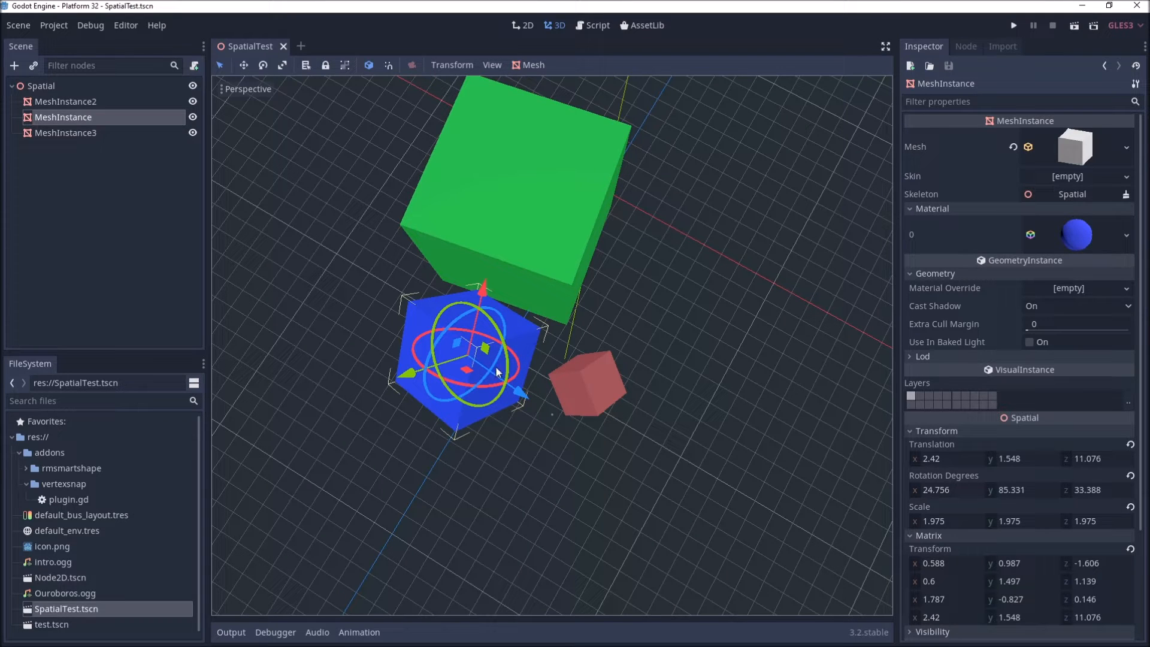
key("ctrl+z")
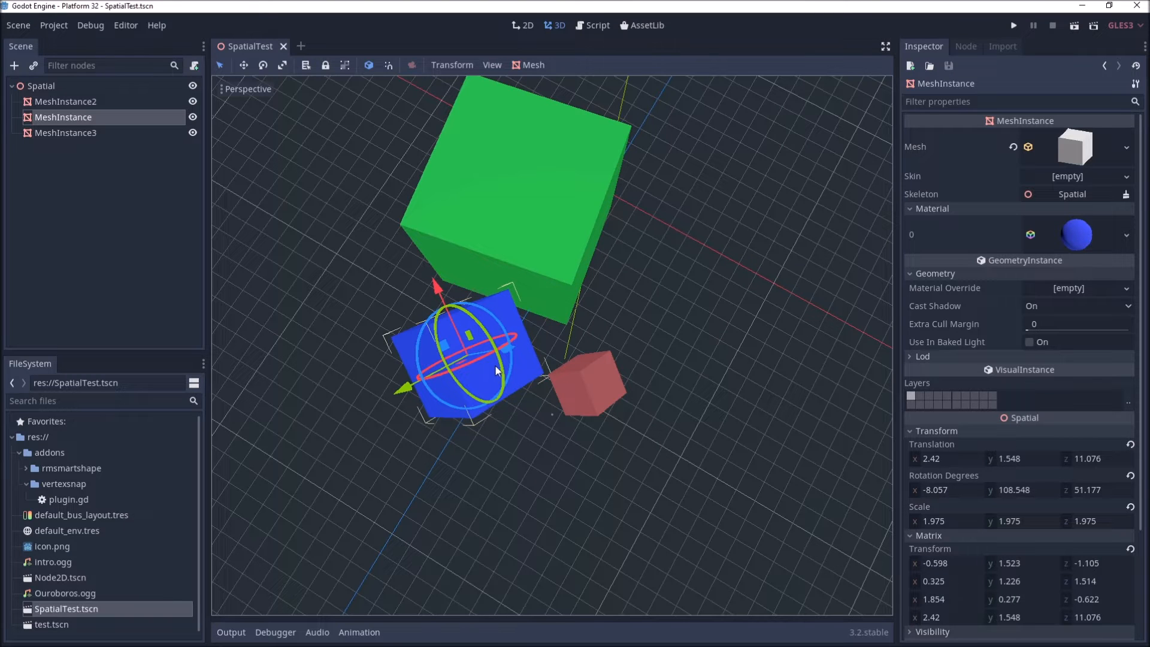
left_click(519, 184)
key("ctrl+z")
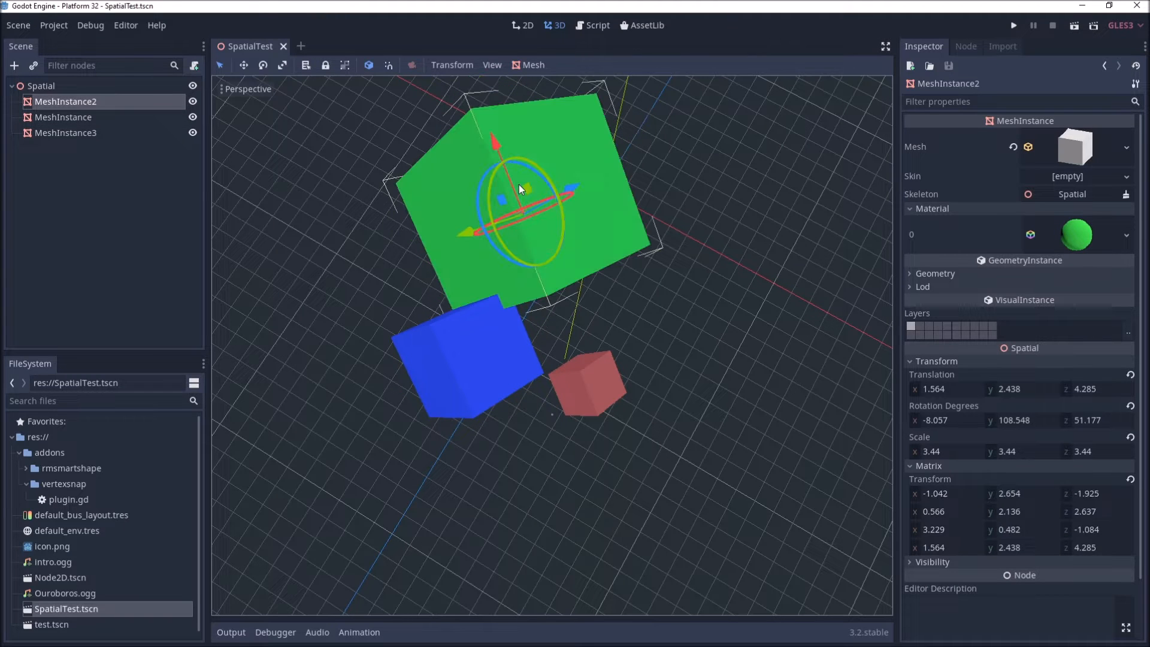
middle_click_drag(592, 308, 587, 383)
left_click(598, 310)
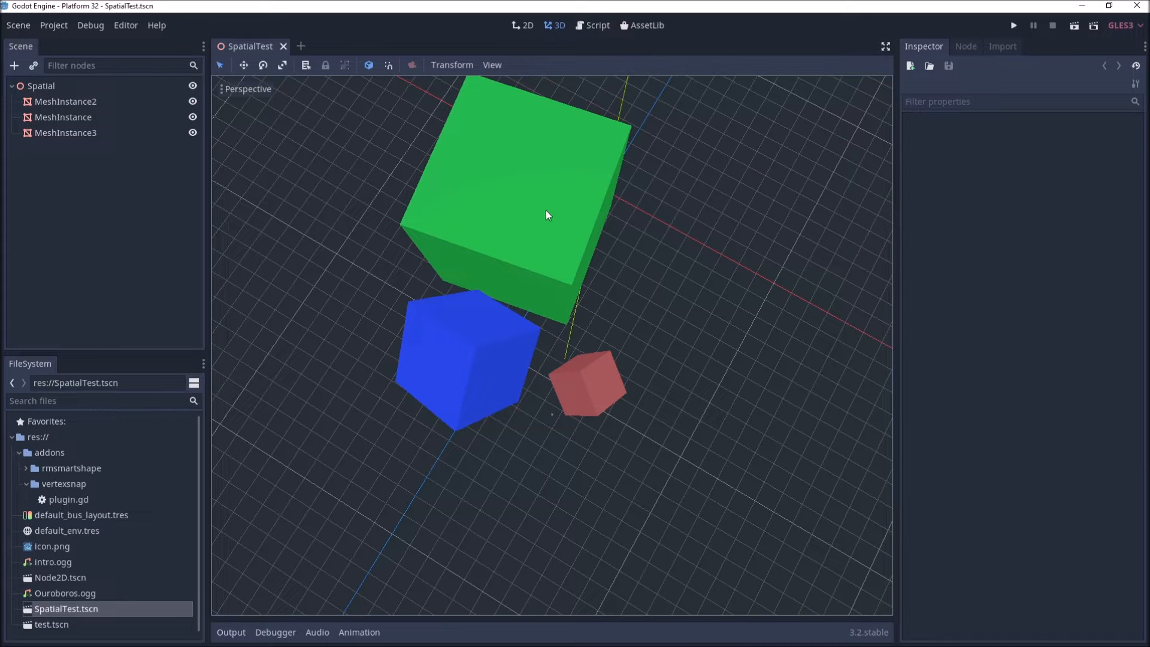
Step: Select the blue cube, then the red cube, undo the last change, and select the green cube
left_click(471, 383)
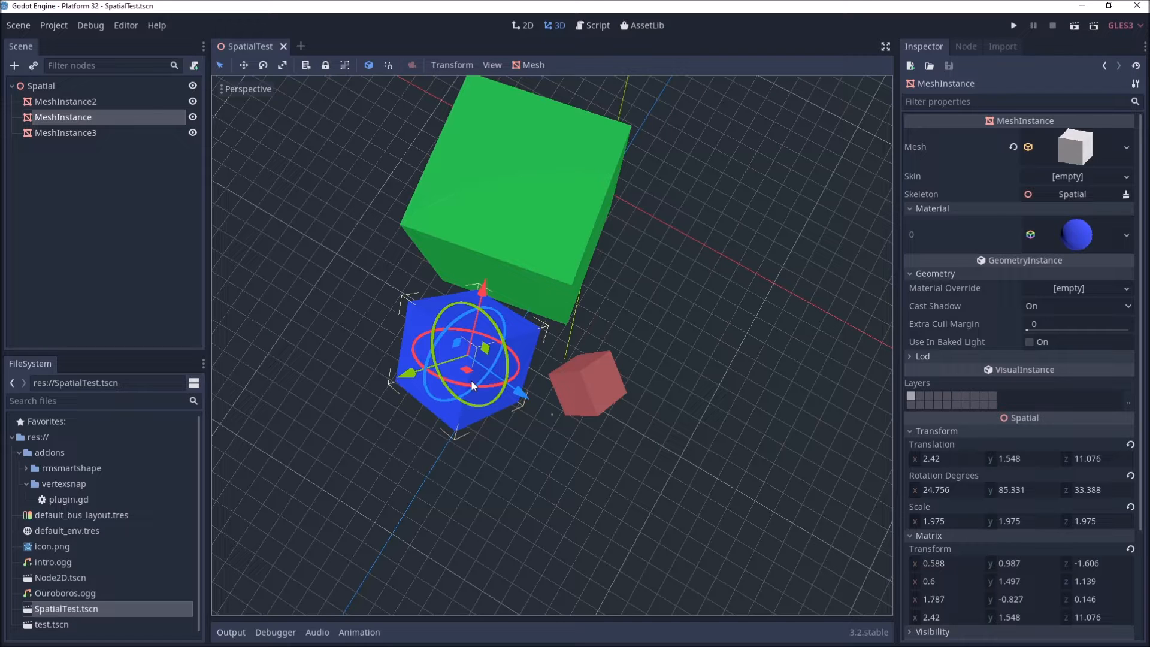
left_click(605, 381)
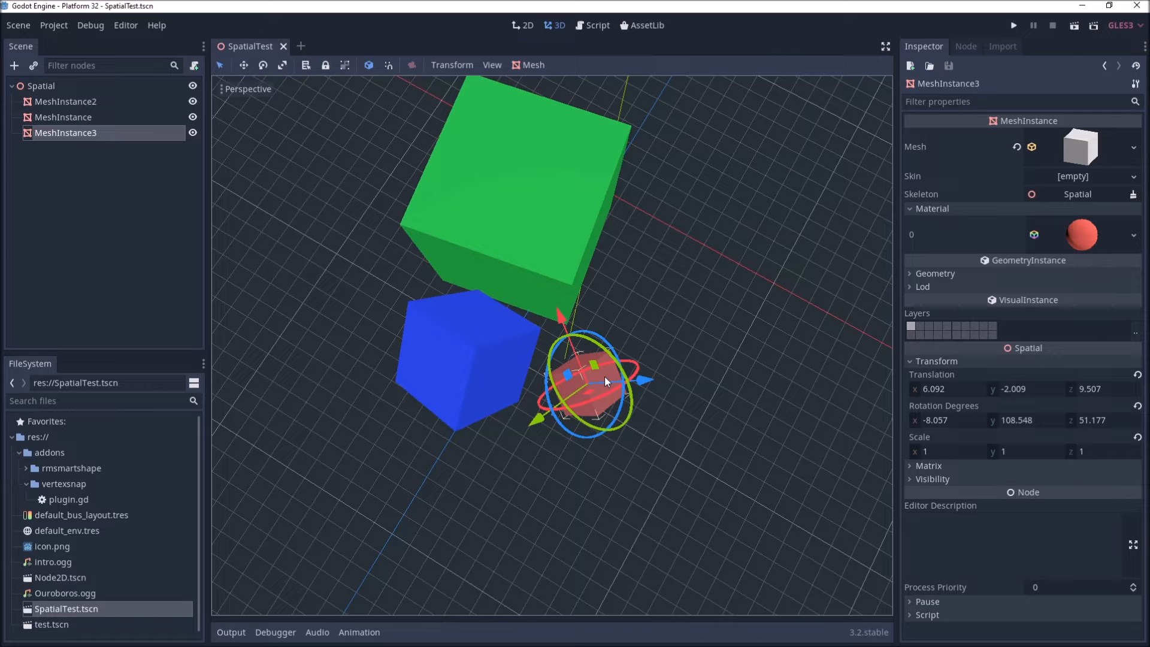
key("ctrl+z")
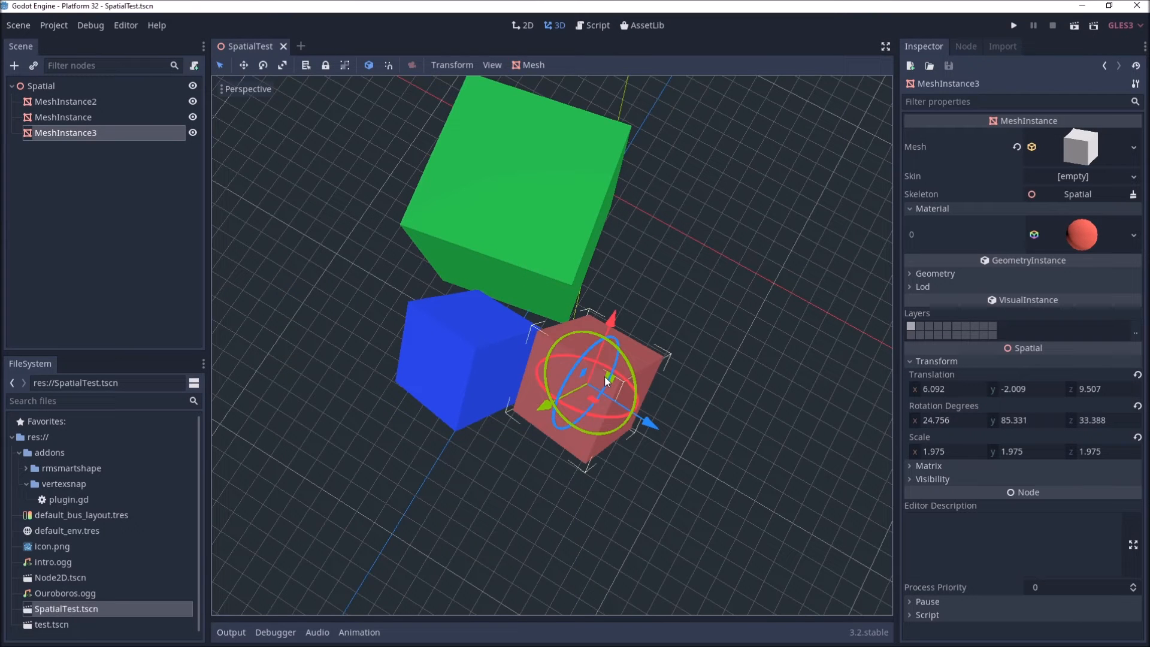
left_click(548, 254)
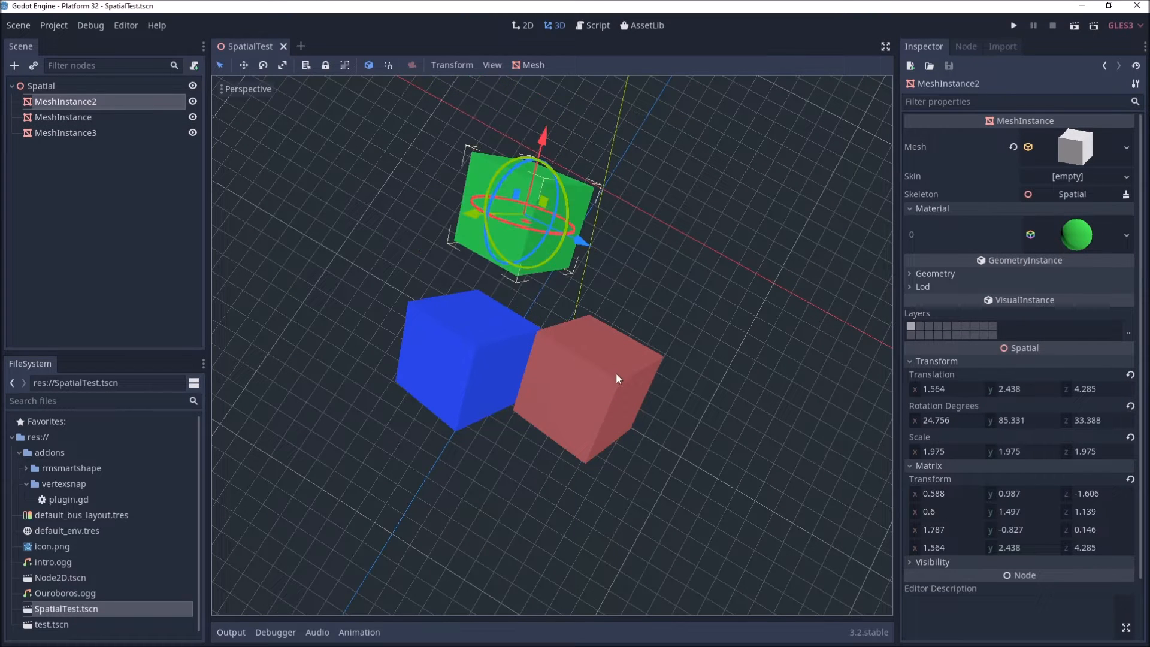
mouse_move(617, 396)
middle_mouse_down()
mouse_move(671, 379)
mouse_move(717, 344)
mouse_move(815, 339)
mouse_move(681, 396)
mouse_move(557, 422)
mouse_move(628, 375)
mouse_move(623, 424)
mouse_move(703, 413)
mouse_move(672, 359)
mouse_move(736, 358)
mouse_move(716, 366)
mouse_move(703, 405)
mouse_move(607, 400)
middle_mouse_up()
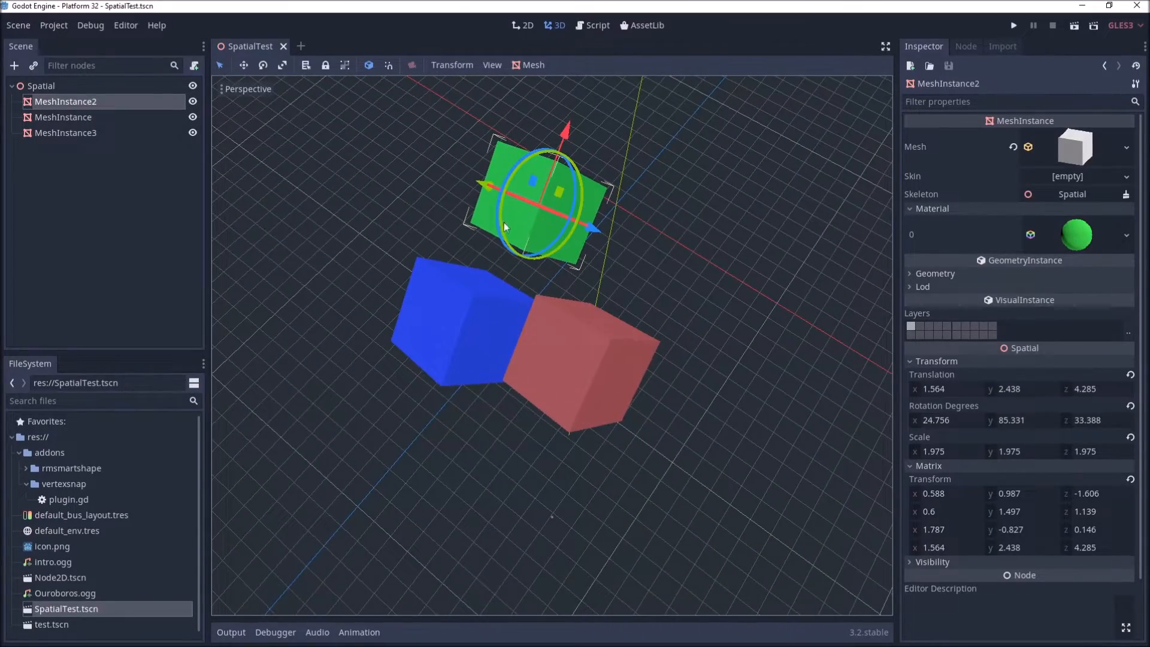
mouse_move(646, 301)
middle_mouse_down()
mouse_move(623, 282)
mouse_move(656, 322)
mouse_move(645, 300)
middle_mouse_up()
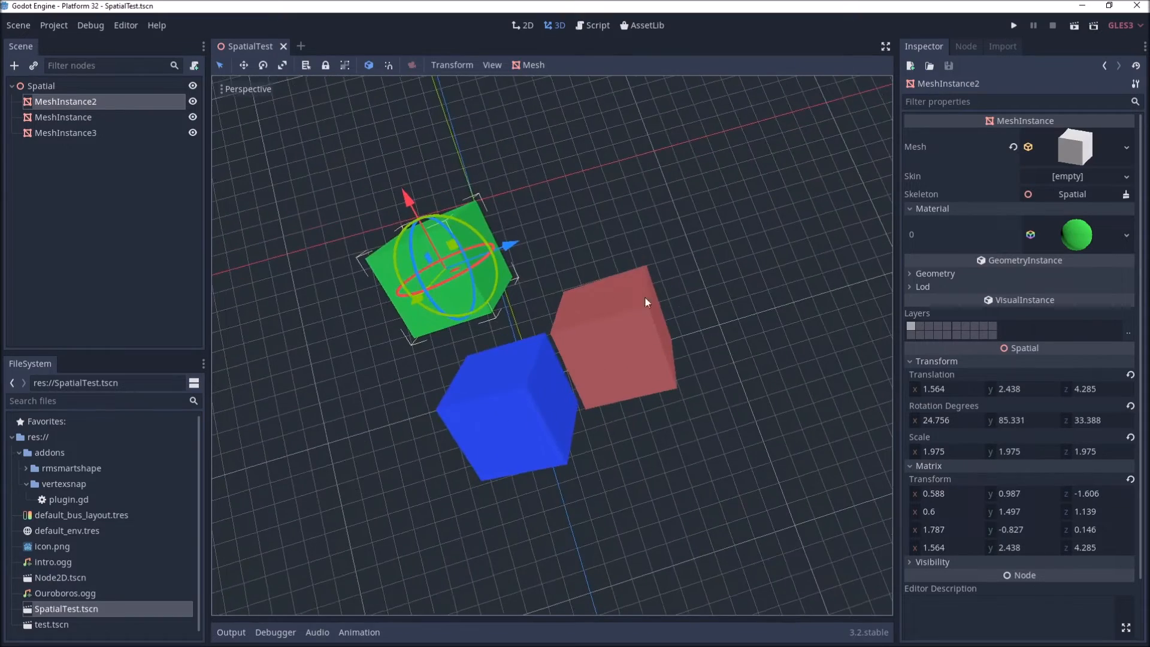
Step: Add a new Spatial child node under the root Spatial
left_click(30, 86)
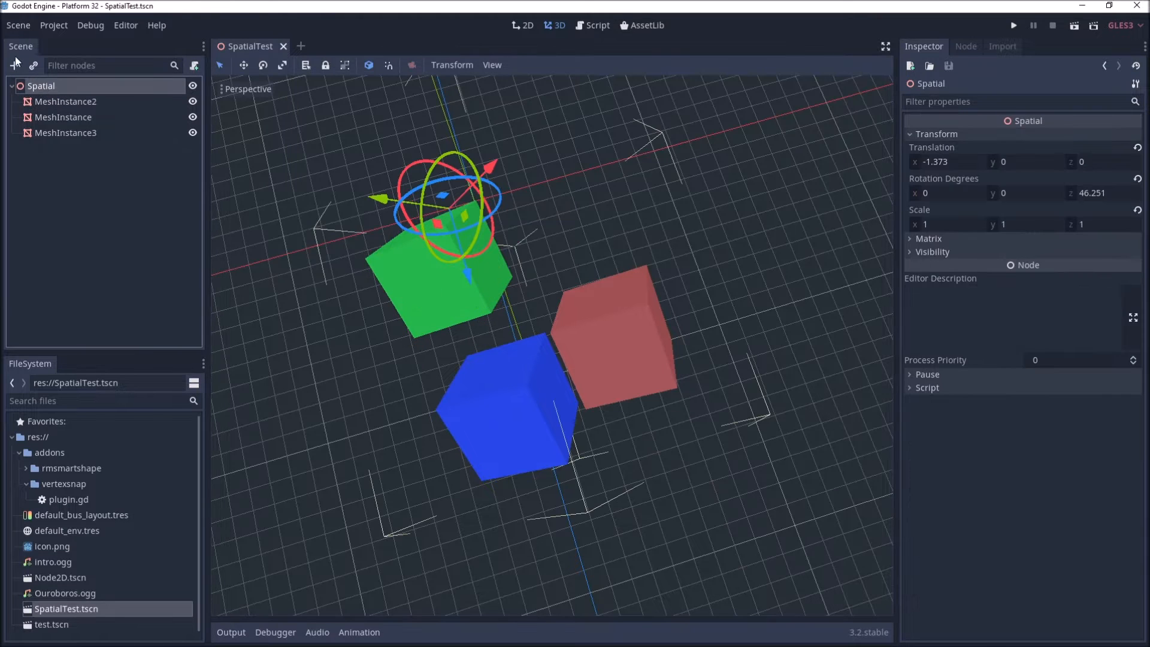
left_click(14, 65)
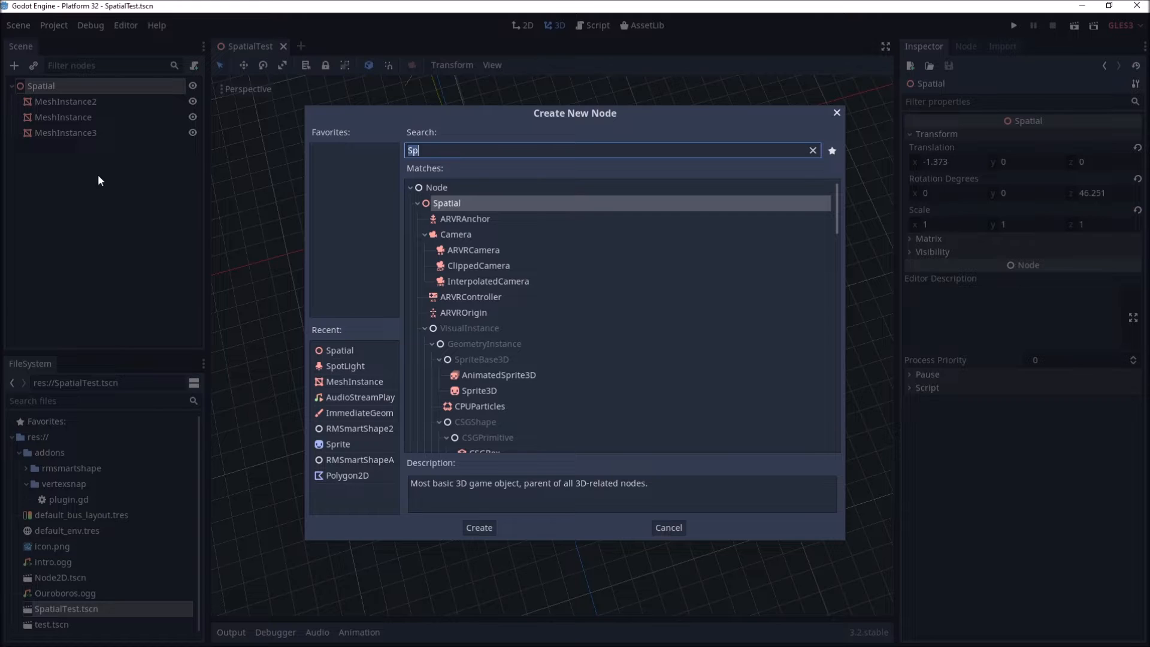
key("Return")
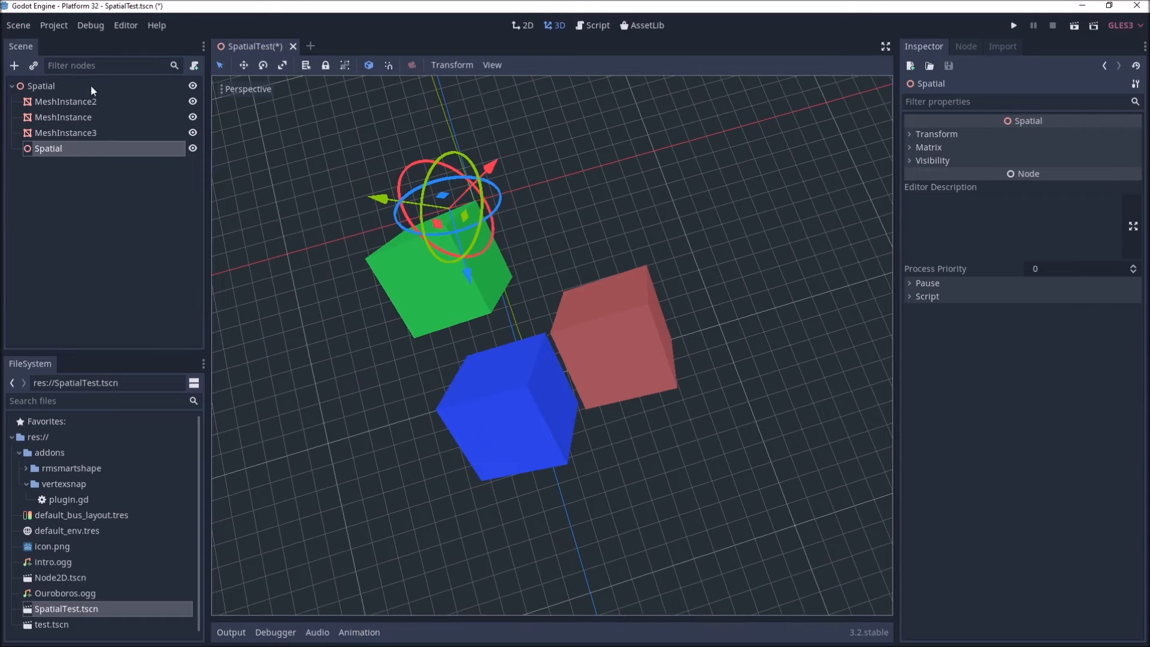
Step: Reparent MeshInstance3 into the new Spatial node
left_click(67, 137)
left_click_drag(66, 136, 48, 150)
left_click(59, 133)
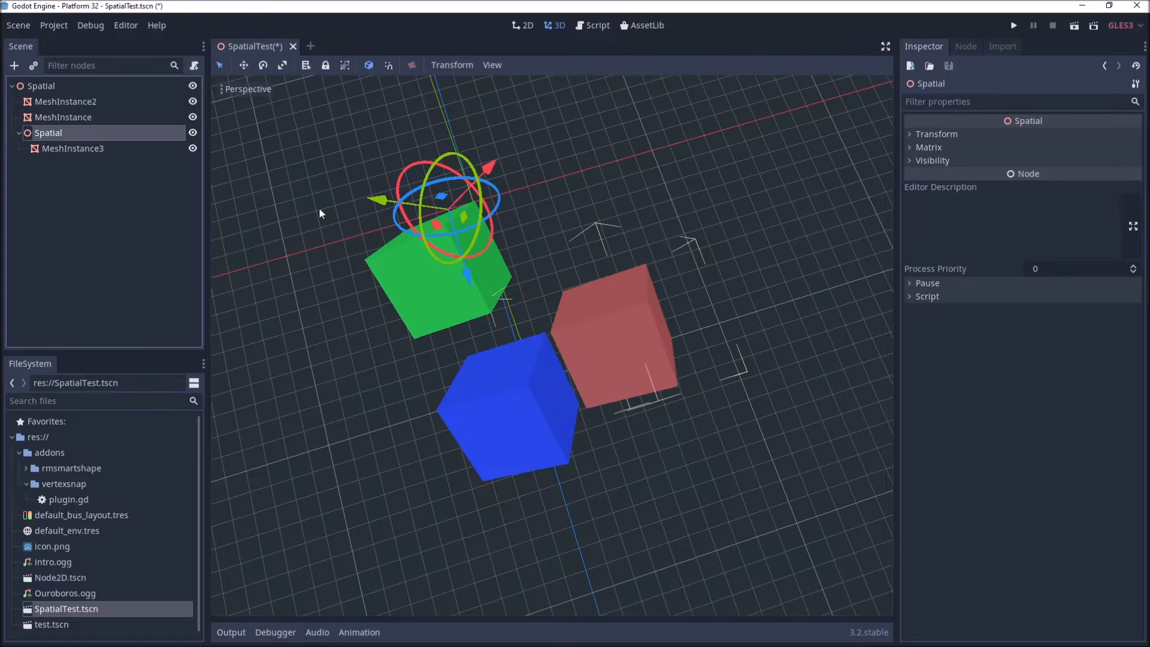
Step: Scale the new Spatial node up with the Scale tool, enlarging the red cube inside it
key("r")
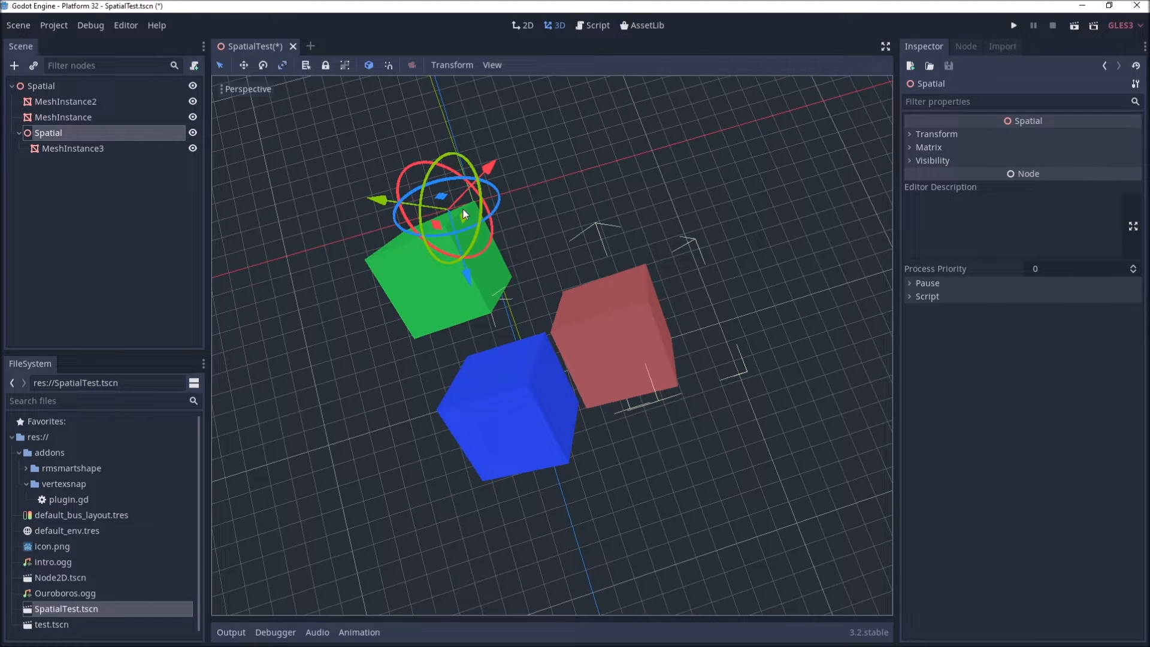
left_click_drag(463, 210, 478, 211)
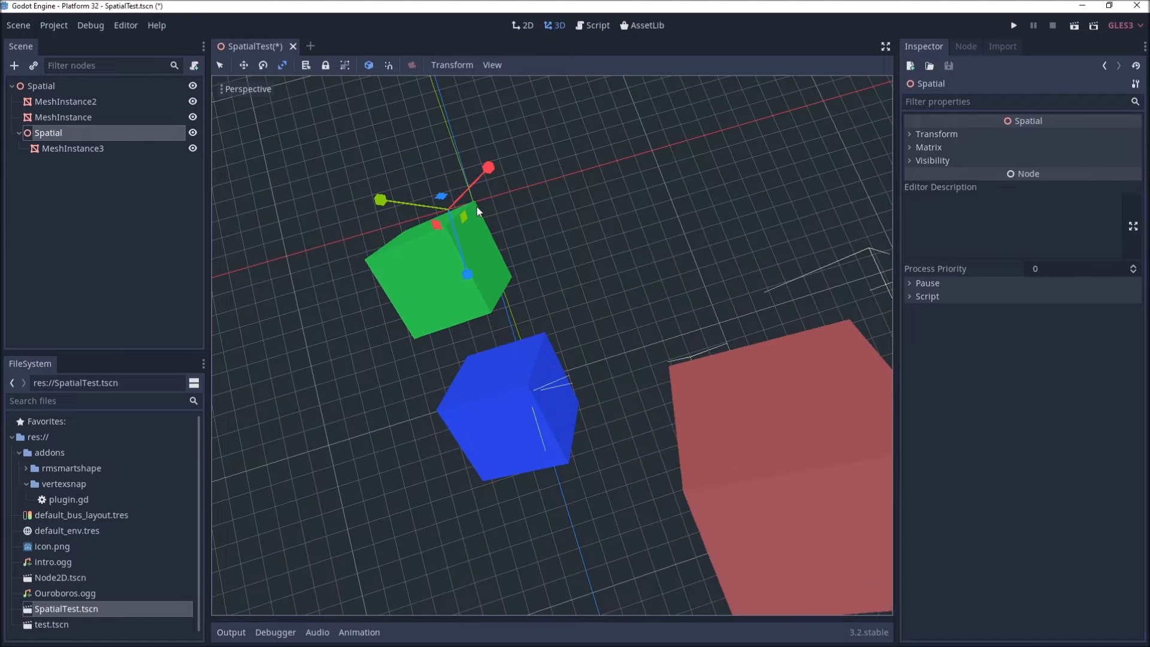
scroll(765, 368, "down", 5)
middle_click_drag(725, 389, 541, 333)
mouse_move(642, 300)
left_mouse_down()
mouse_move(652, 304)
mouse_move(635, 307)
left_mouse_up()
scroll(452, 344, "up", 2)
middle_click_drag(453, 350, 618, 325)
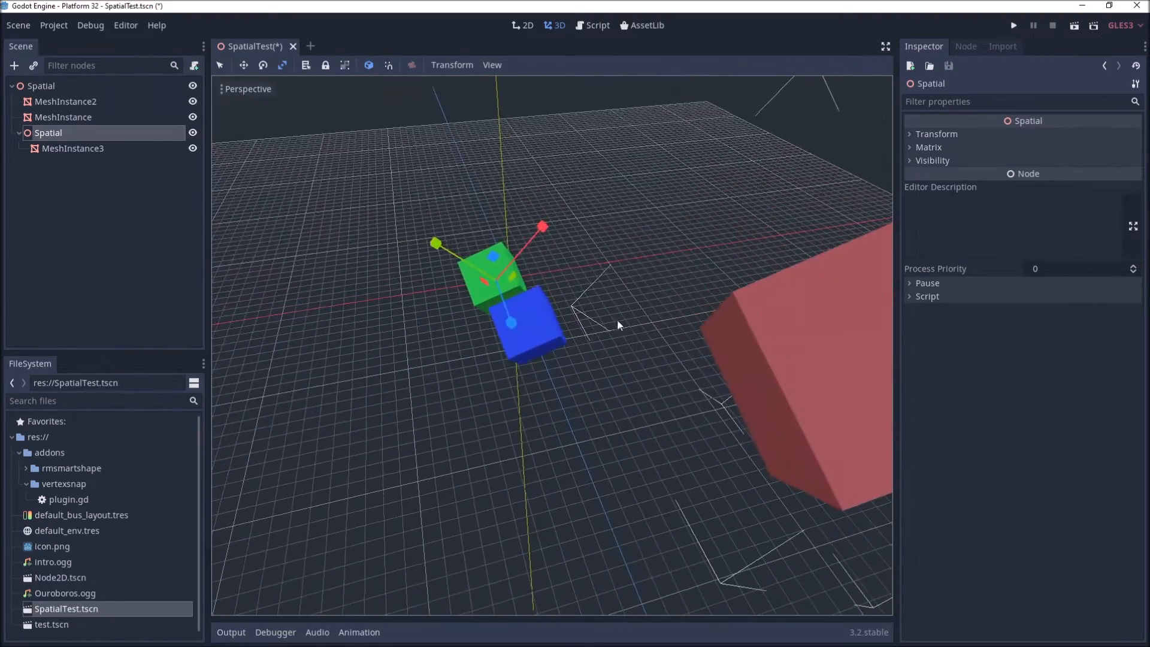
Step: Switch to the Select tool, select the green cube and then the red cube, and undo the last change
key("q")
left_click(491, 287)
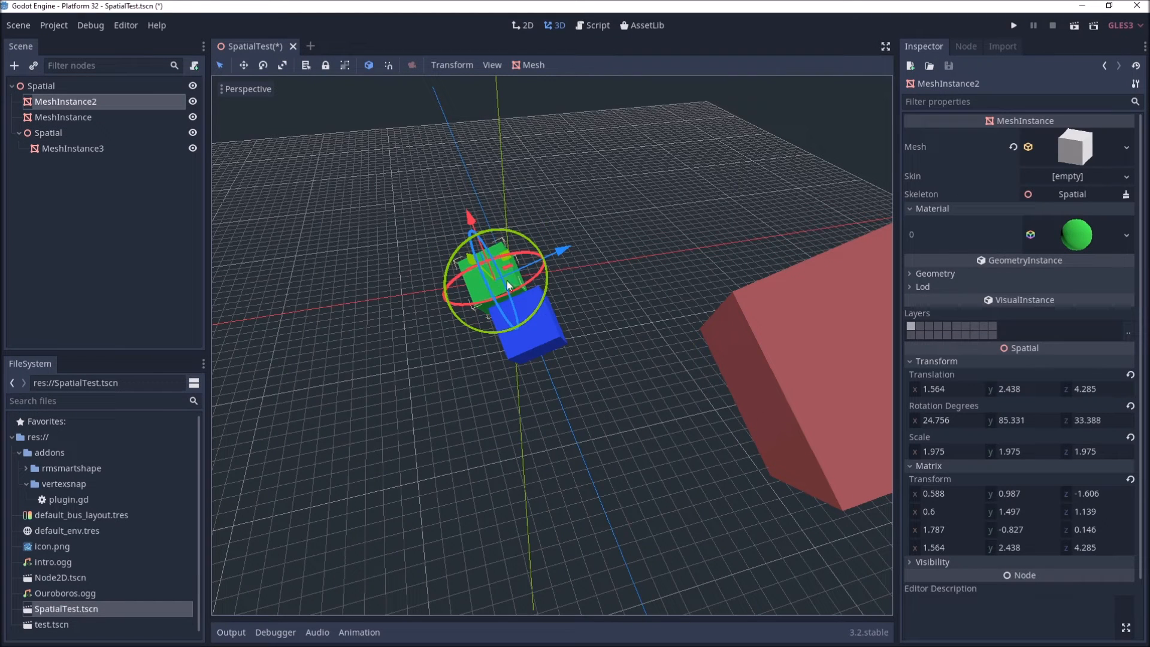
left_click(794, 334)
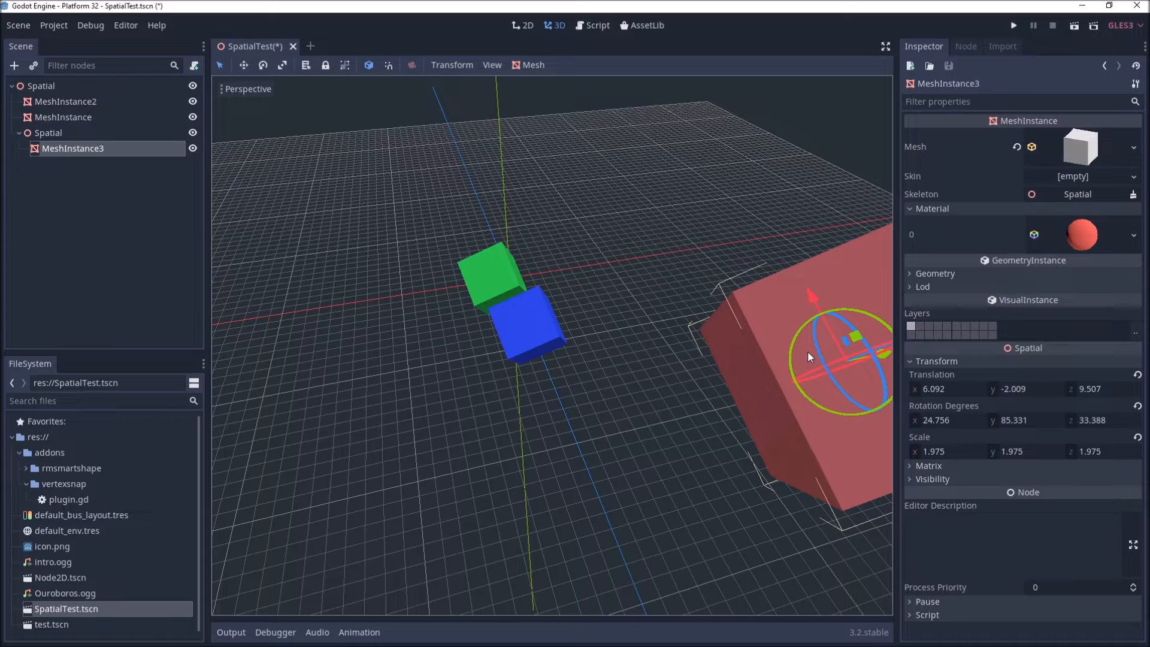
key("ctrl+z")
middle_click_drag(821, 383, 785, 405)
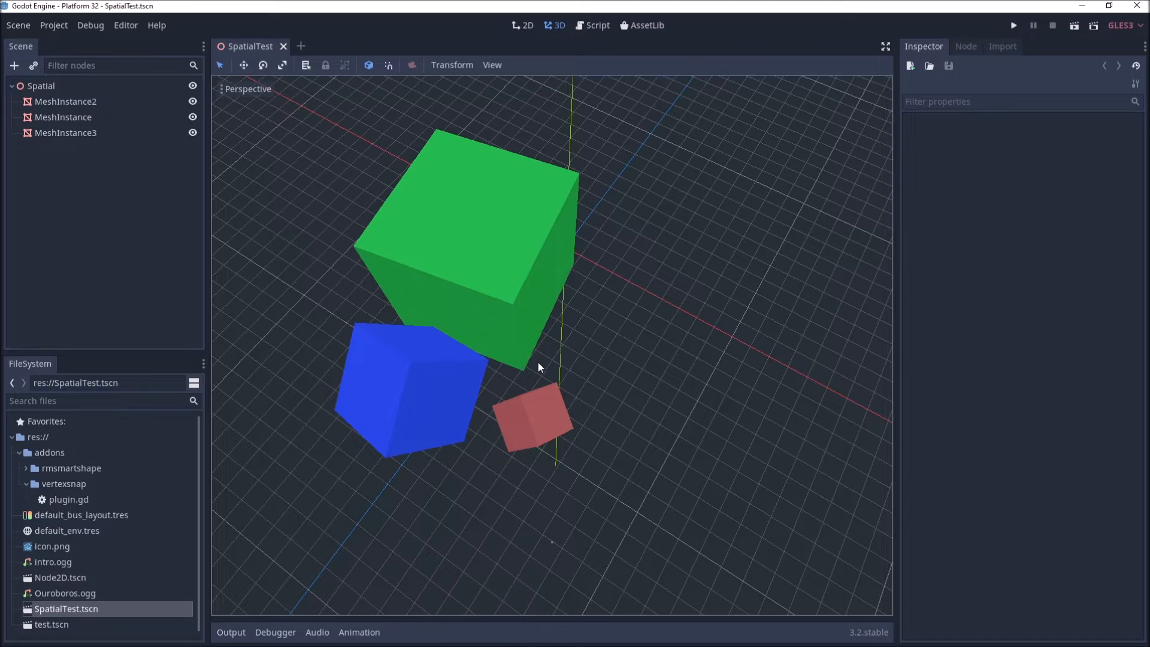
Step: Select the blue cube and examine the cubes' corners from closer viewpoints
middle_click_drag(537, 362, 569, 362)
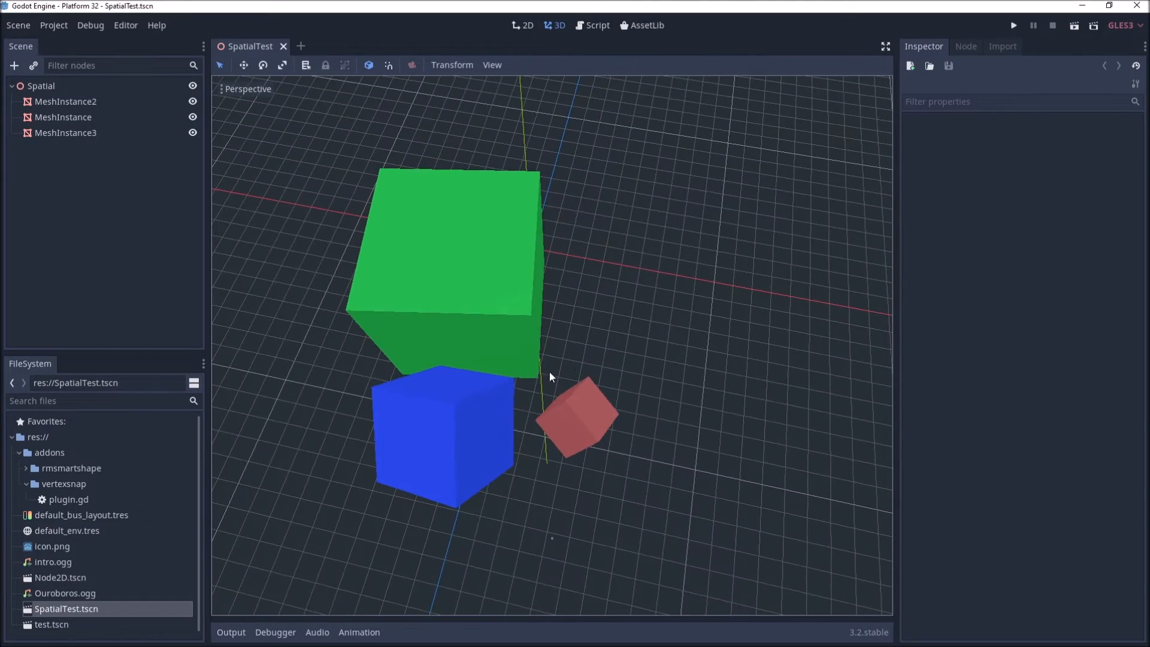
middle_click_drag(523, 432, 574, 448)
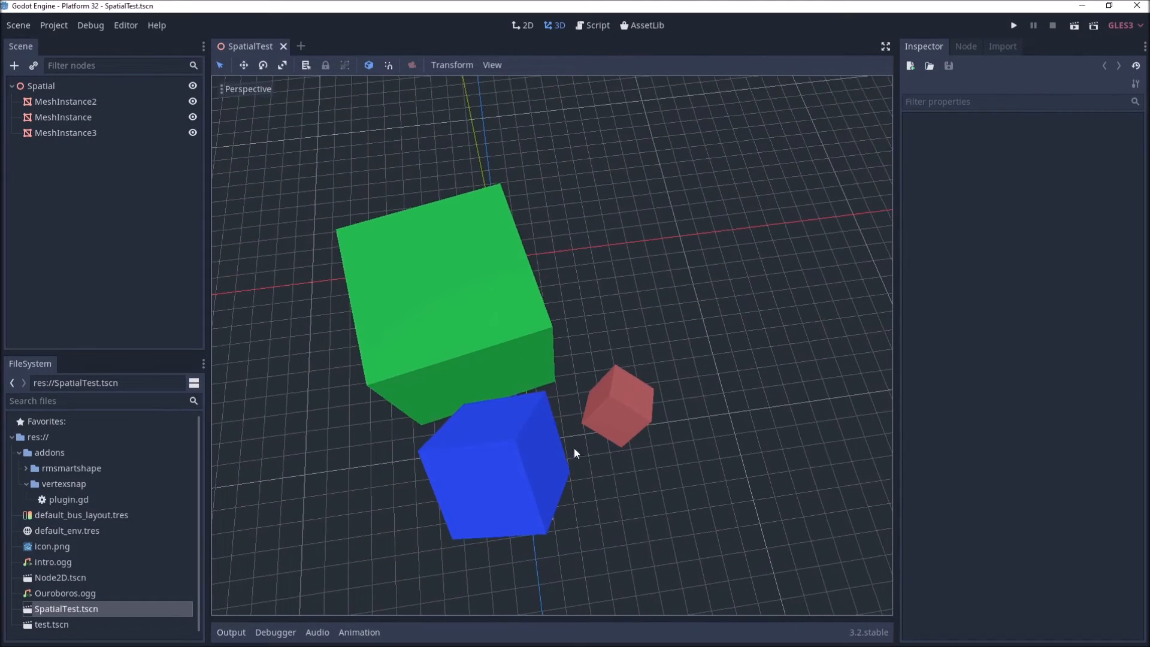
left_click(505, 451)
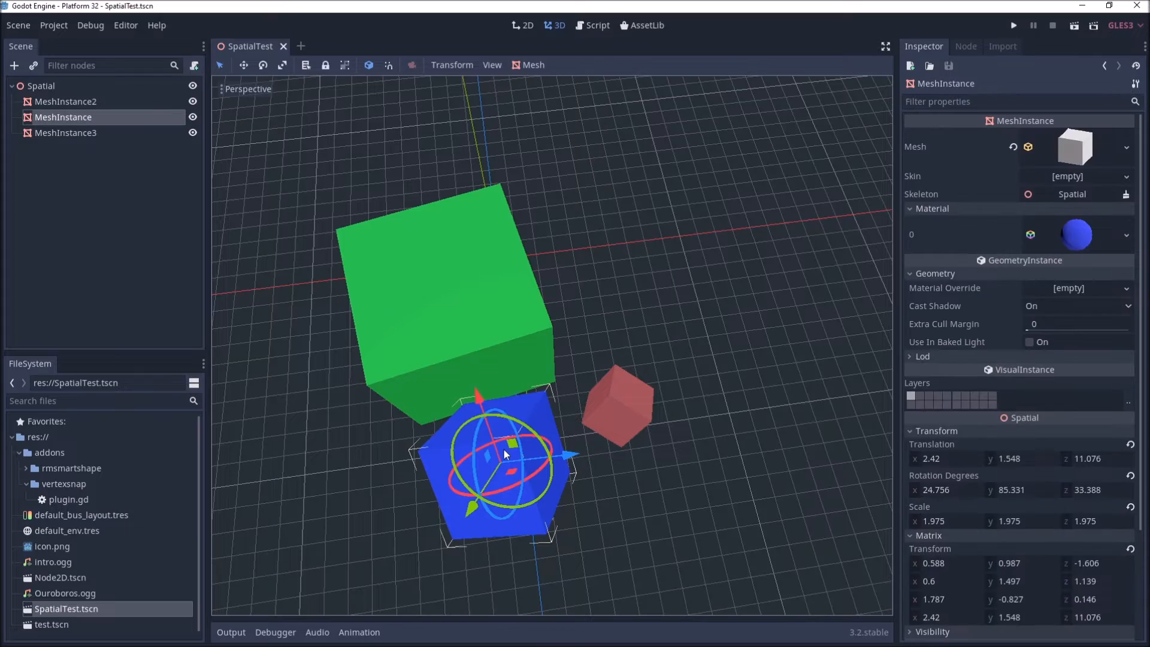
middle_click_drag(525, 452, 559, 447)
scroll(603, 439, "up", 5)
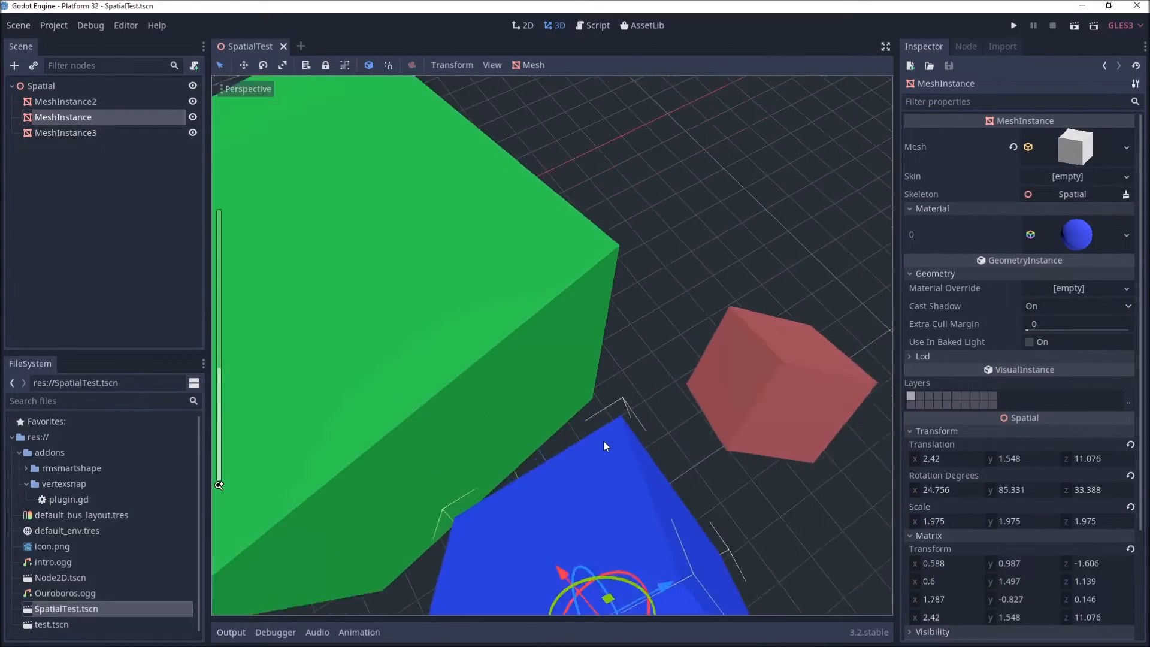
scroll(635, 487, "down", 5)
middle_click_drag(642, 493, 643, 490)
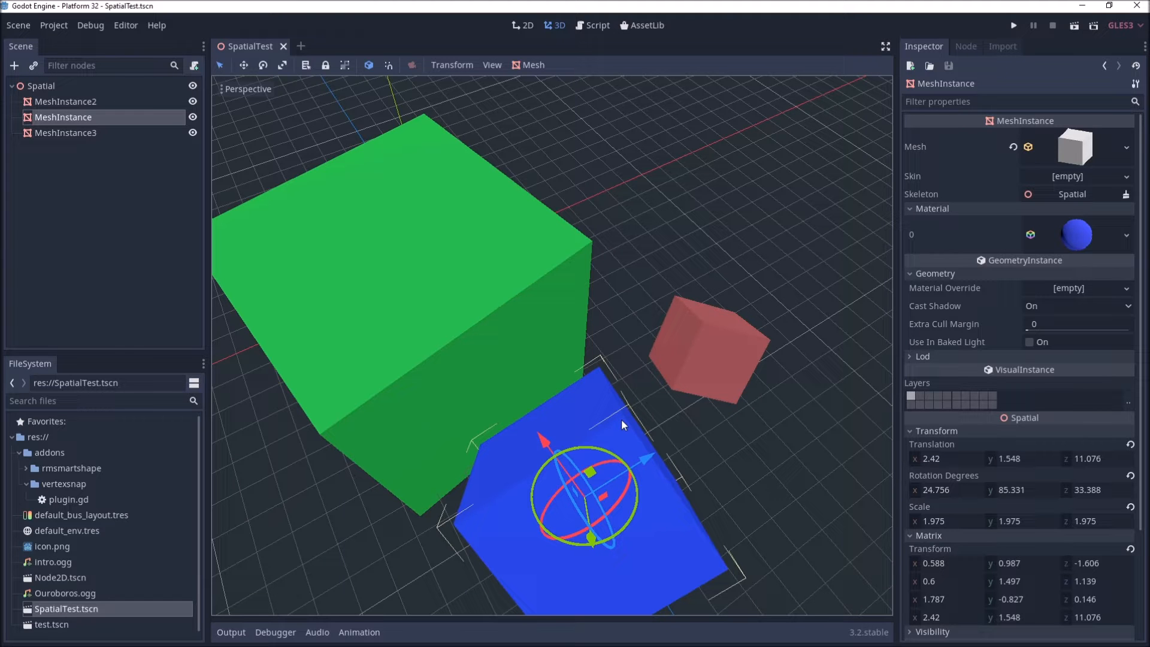
middle_click_drag(693, 426, 677, 428)
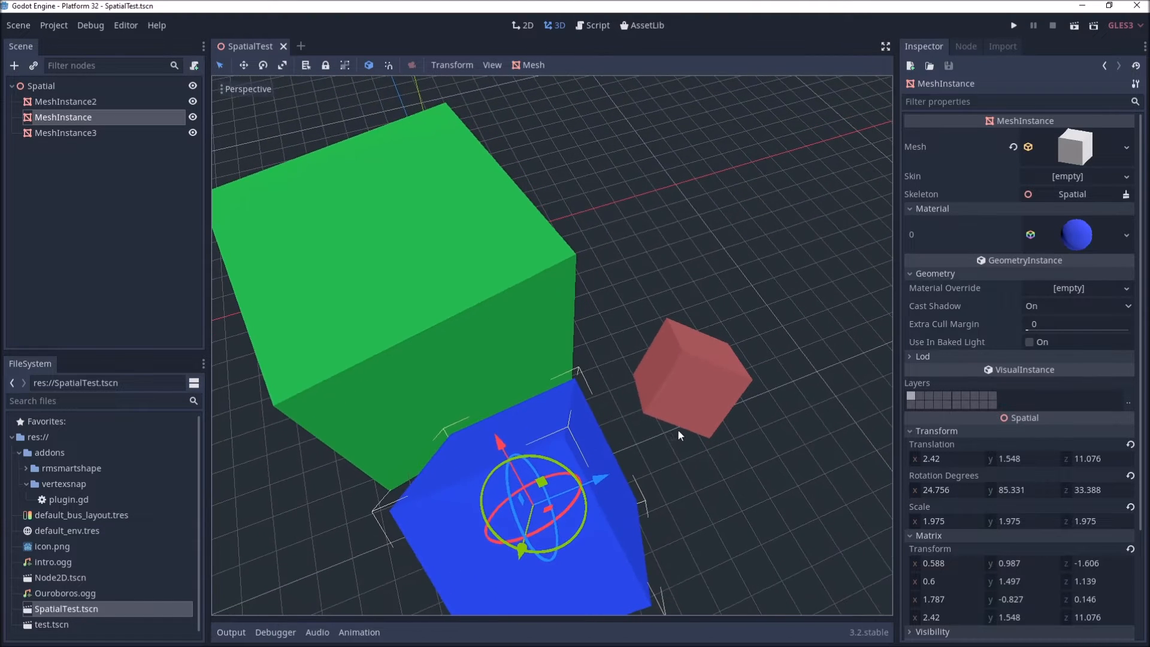
Step: Select the red cube and vertex-snap it onto the corner of the blue cube
left_click(648, 412)
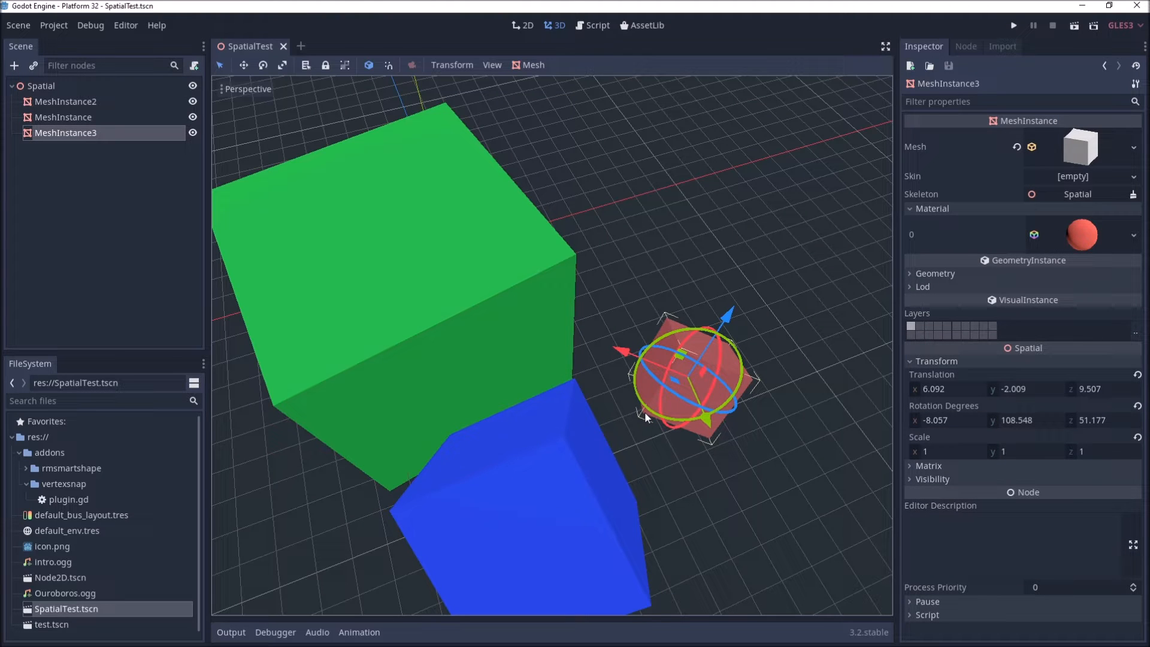
key("v")
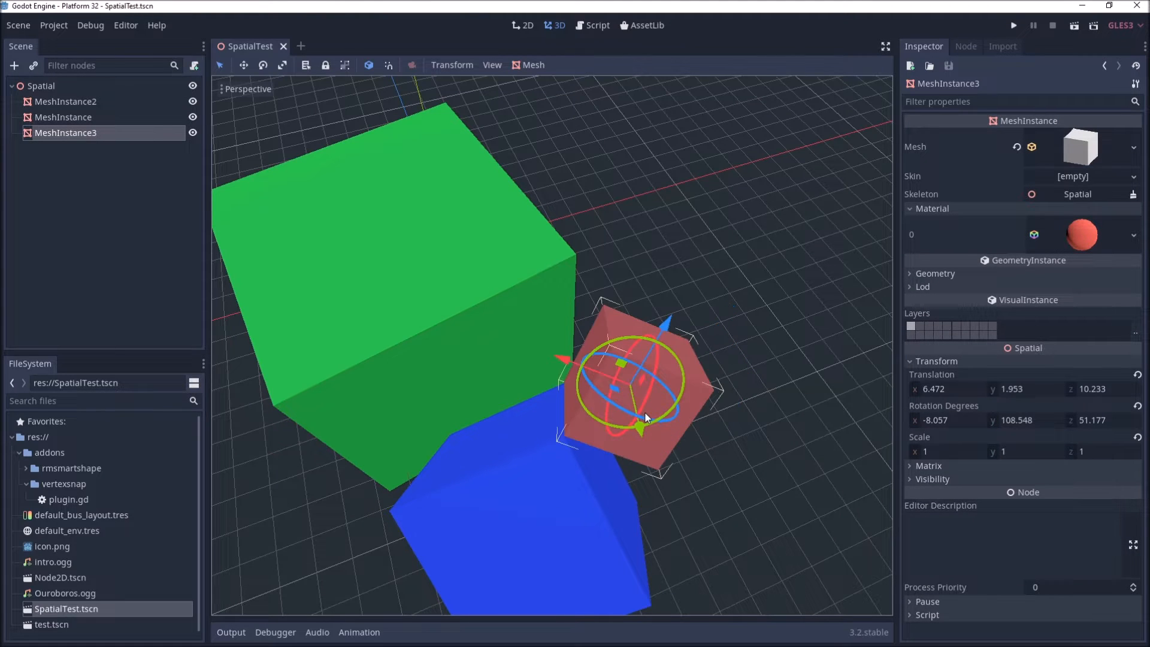
mouse_move(608, 462)
middle_mouse_down()
mouse_move(655, 447)
mouse_move(624, 447)
middle_mouse_up()
scroll(626, 440, "up", 6)
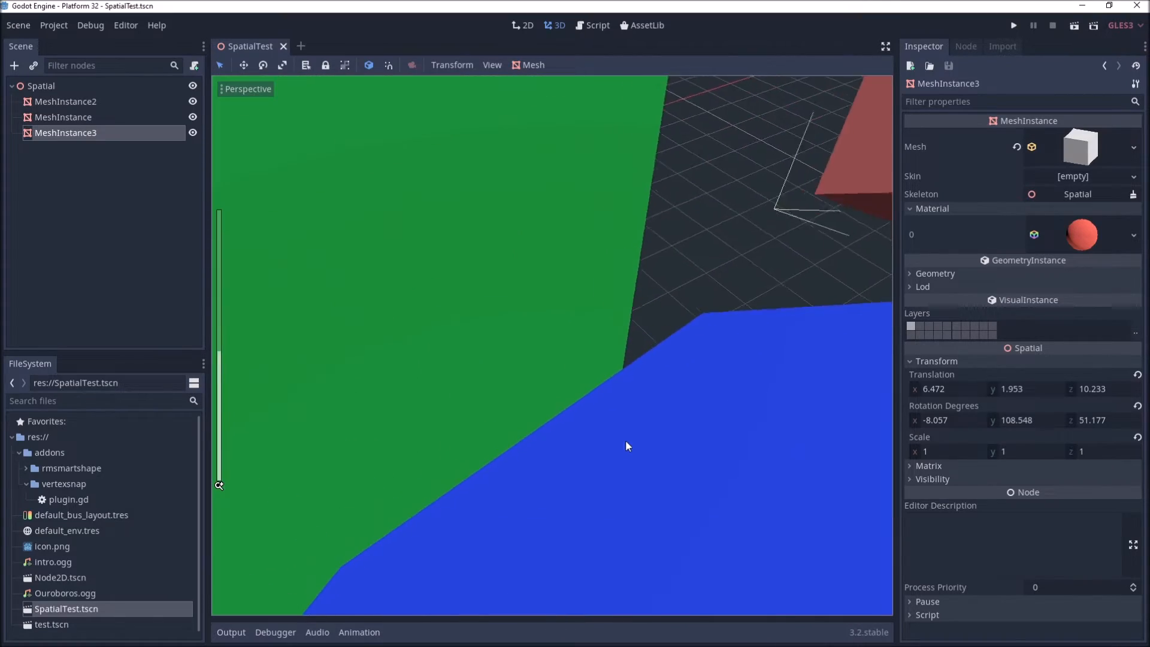
Step: Select the green cube, then the blue cube, and undo the last change
scroll(677, 430, "down", 2)
middle_click_drag(716, 408, 695, 408)
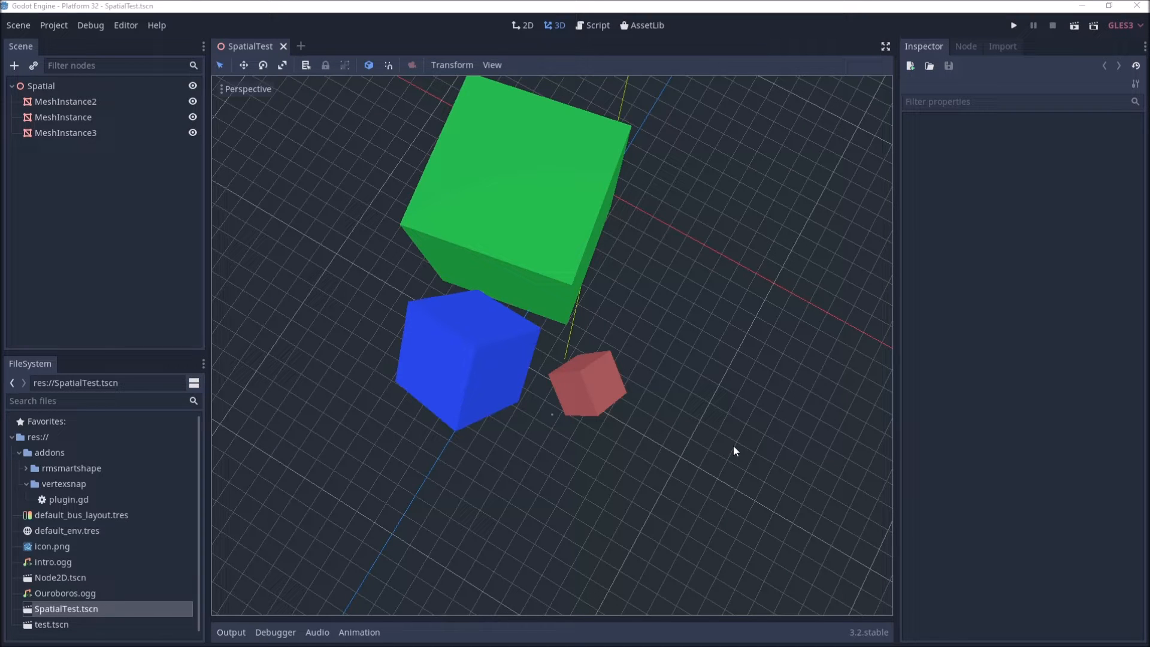
left_click(520, 189)
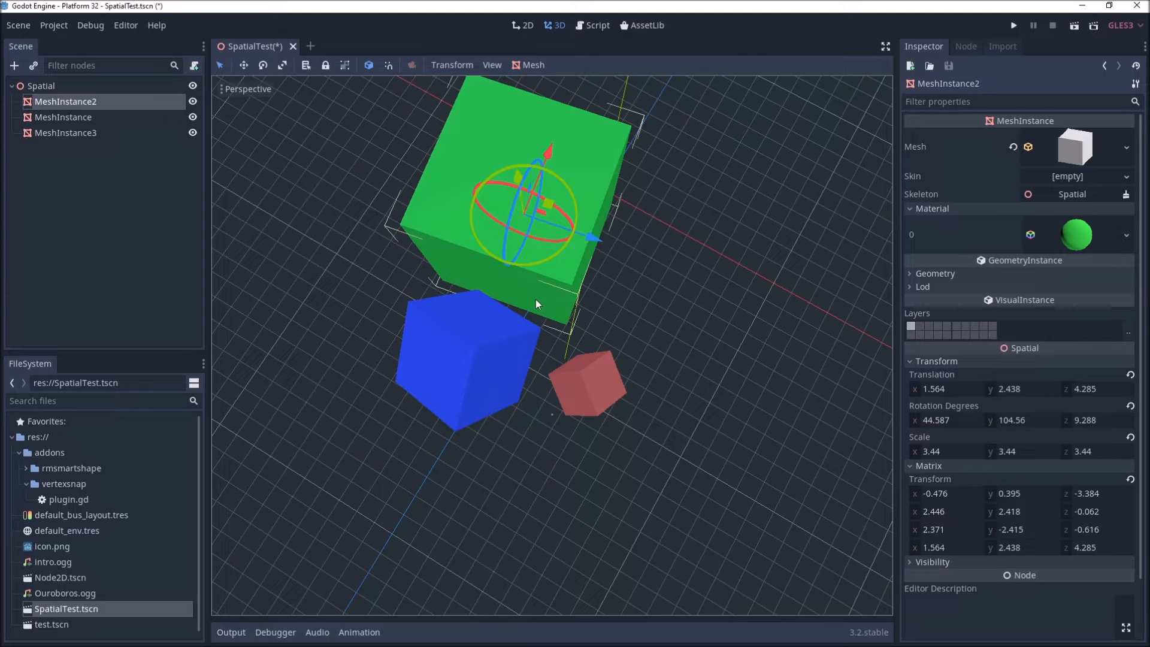
left_click(497, 345)
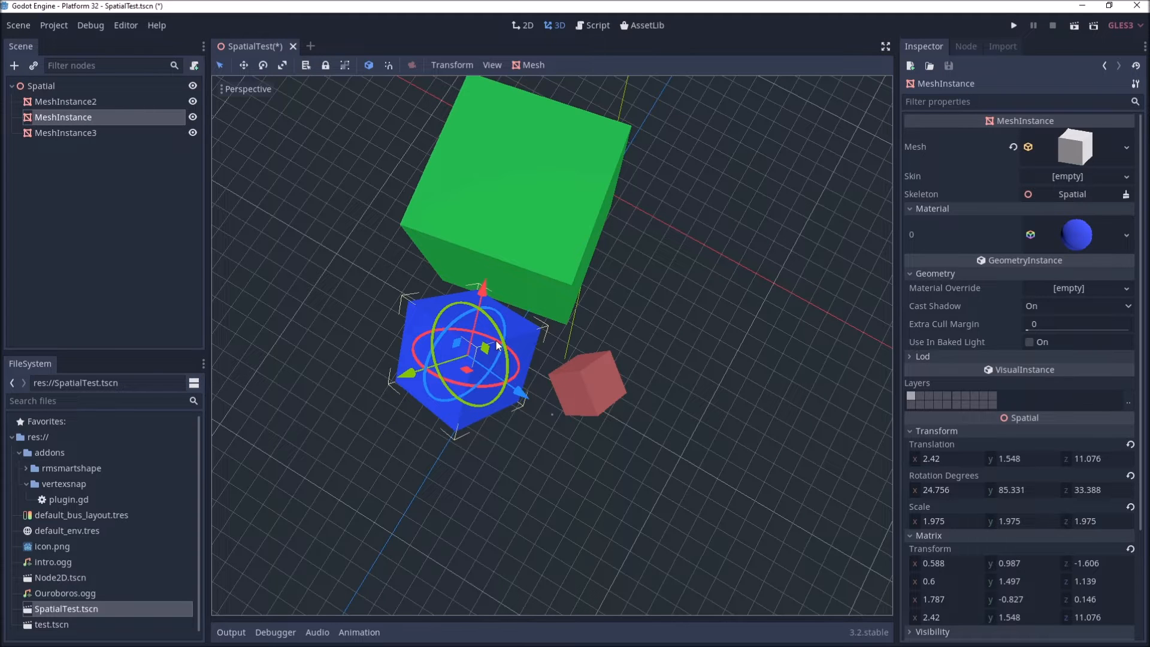
key("ctrl+z")
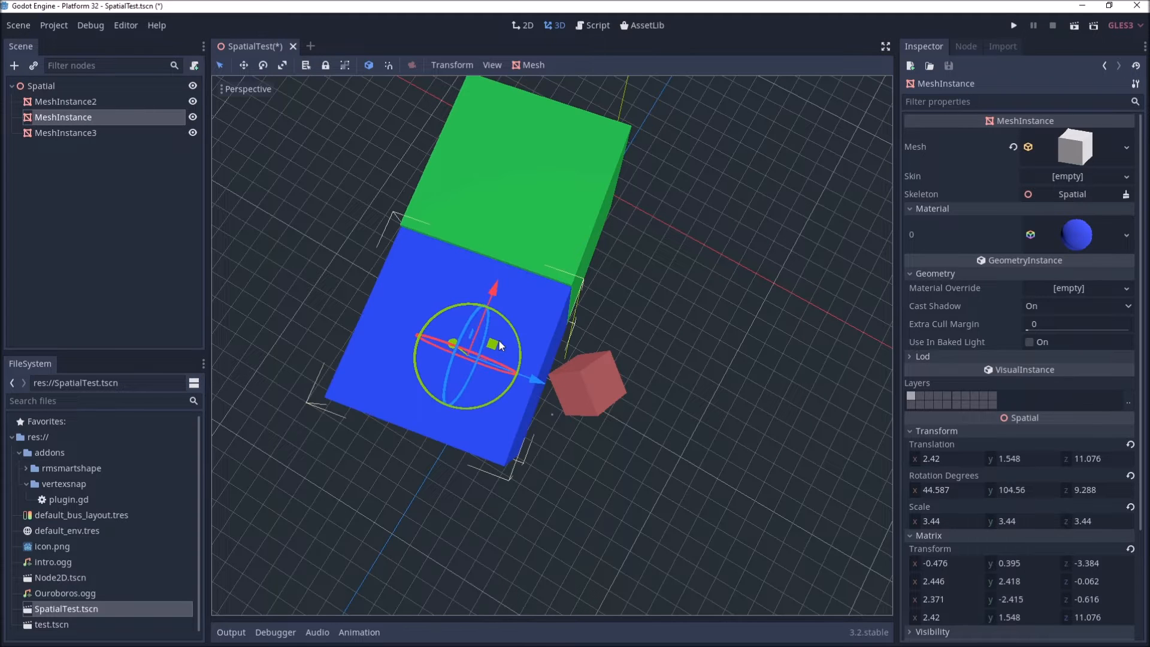
Step: Select the red cube, paste the copied transform onto it, and move it off to the side
left_click(601, 382)
key("ctrl+v")
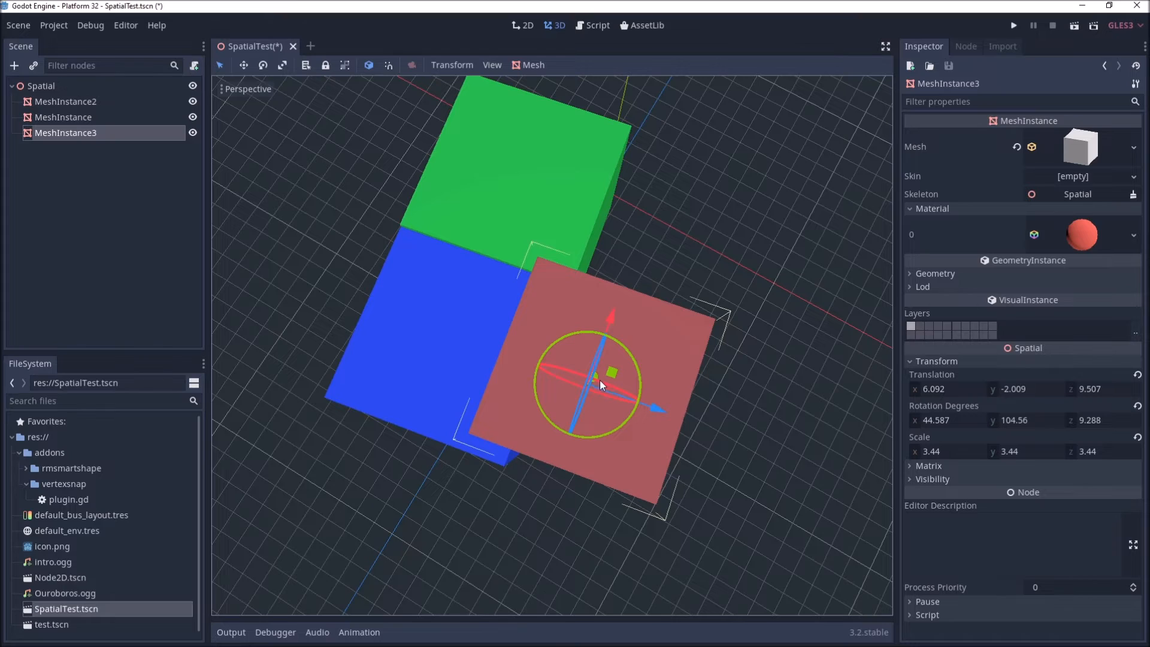
middle_click_drag(616, 402, 667, 329)
left_click_drag(676, 271, 857, 235)
Step: Move the blue cube to the right and the green cube to the left so all three cubes stand apart
left_click(499, 317)
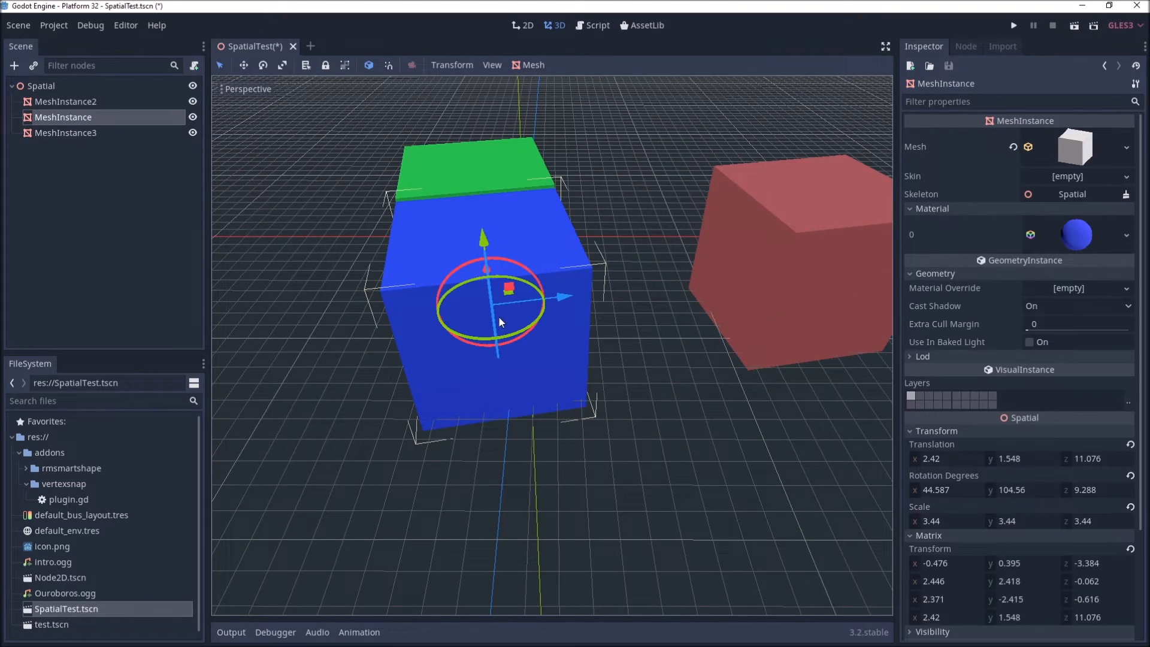
left_click_drag(570, 301, 695, 293)
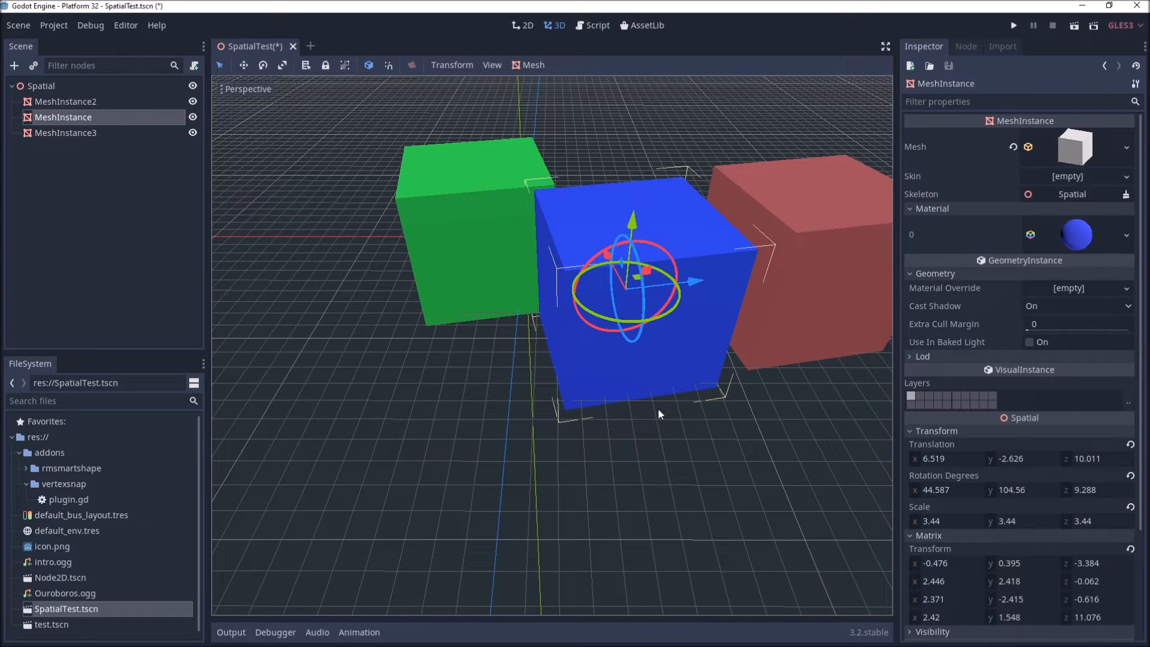
left_click(482, 284)
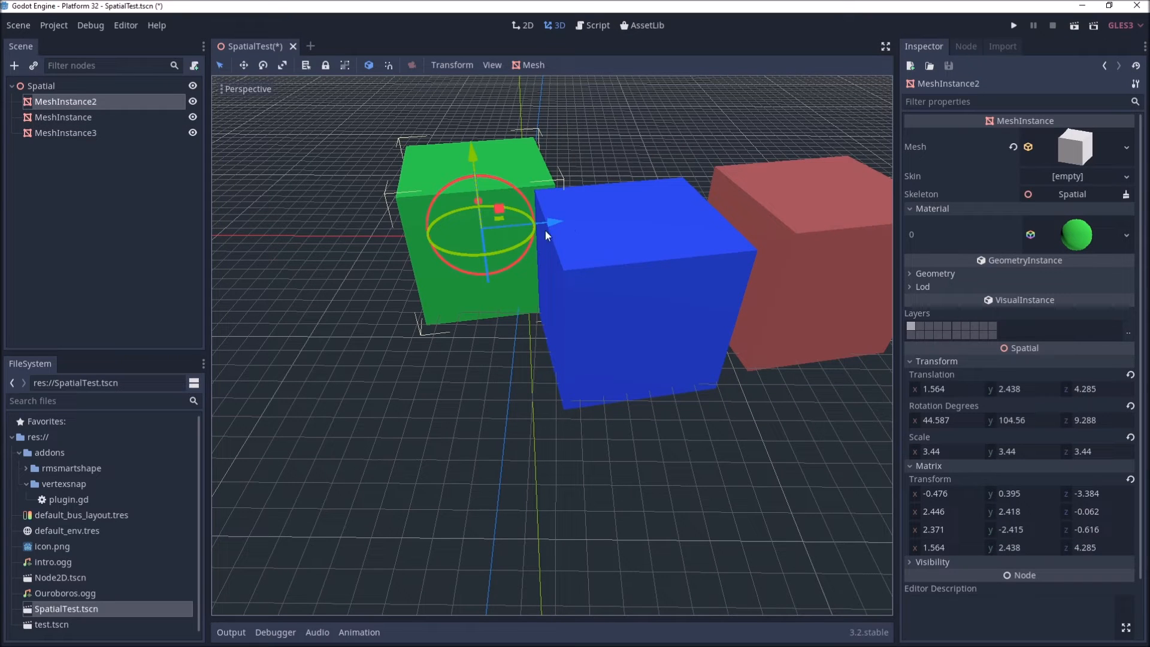
left_click_drag(548, 221, 467, 225)
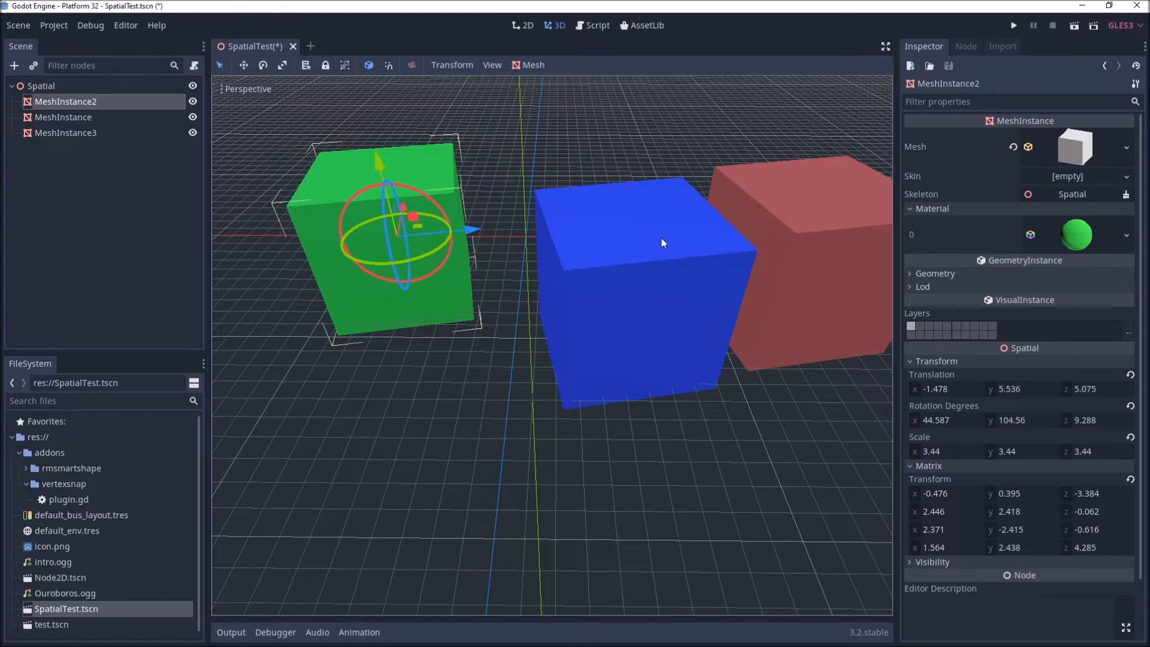
Step: Orbit around the separated cubes while selecting each of them in turn to examine their corners
left_click(695, 282)
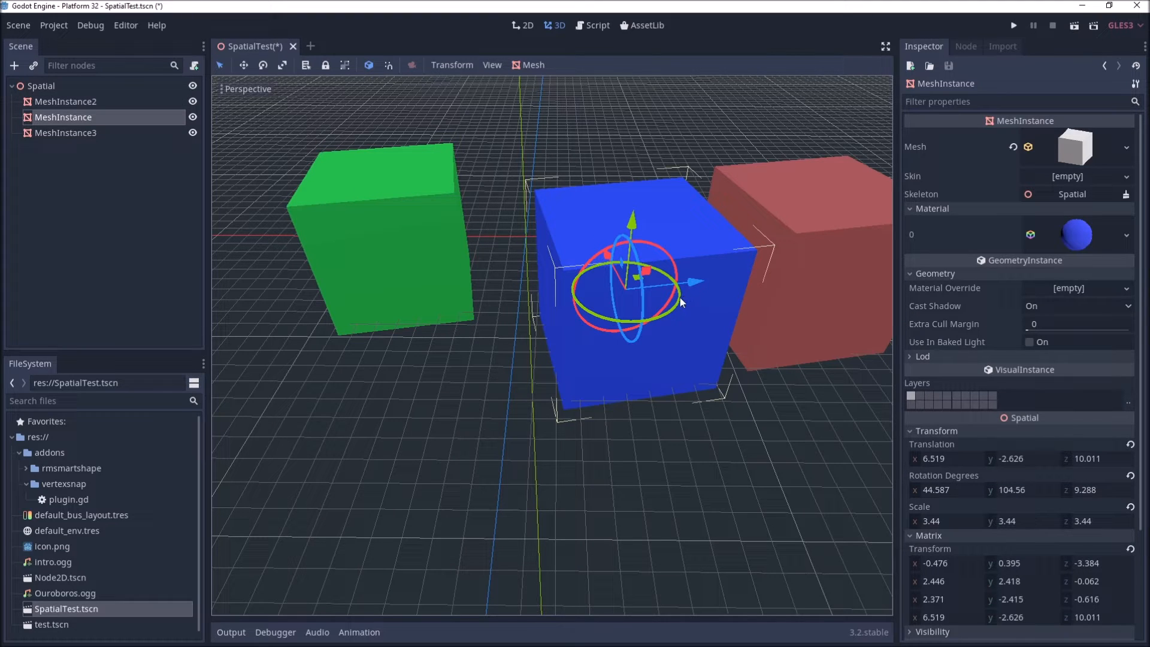
middle_click_drag(451, 210, 522, 334)
middle_click_drag(564, 409, 620, 398)
middle_click_drag(642, 352, 620, 385)
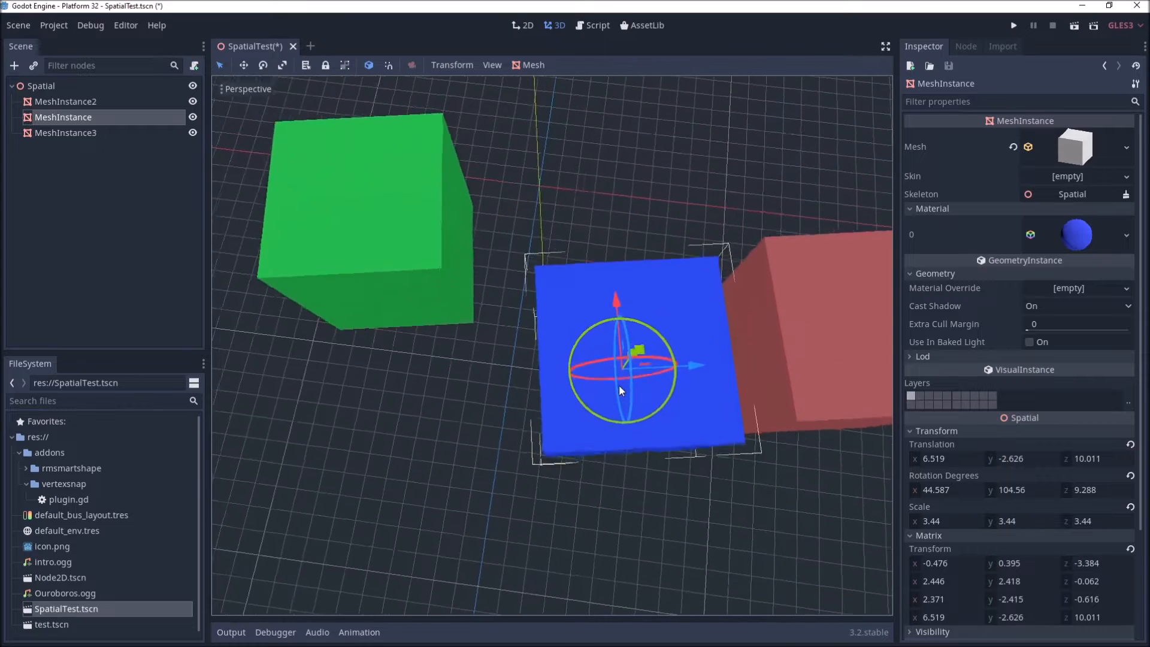
left_click(387, 227)
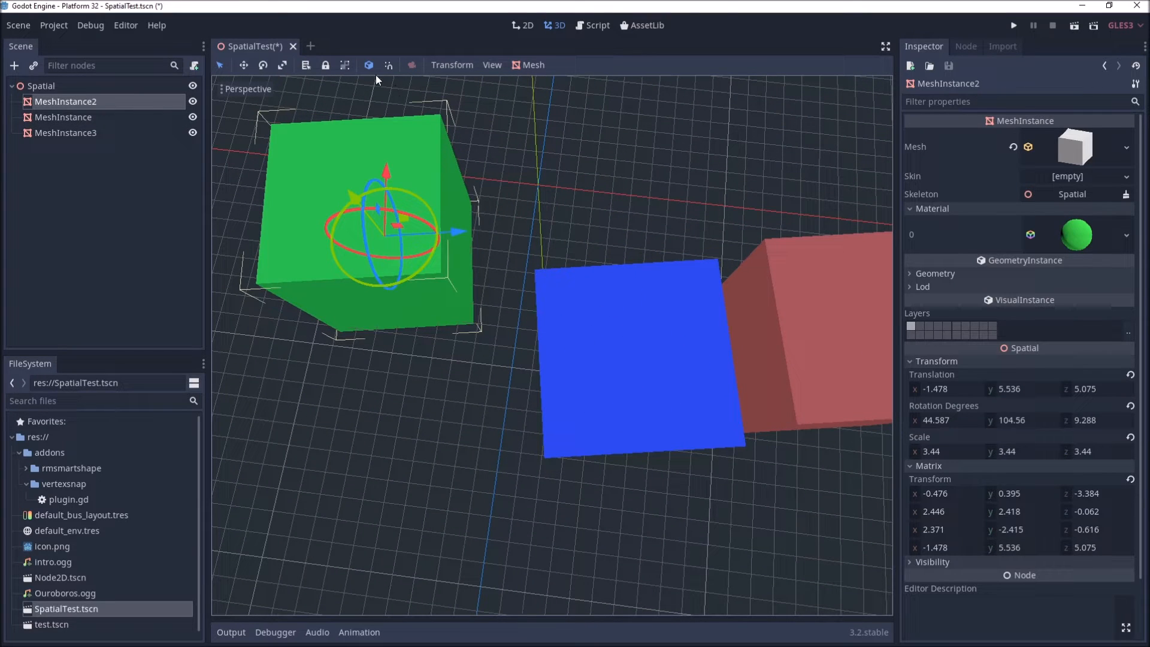
left_click(675, 375)
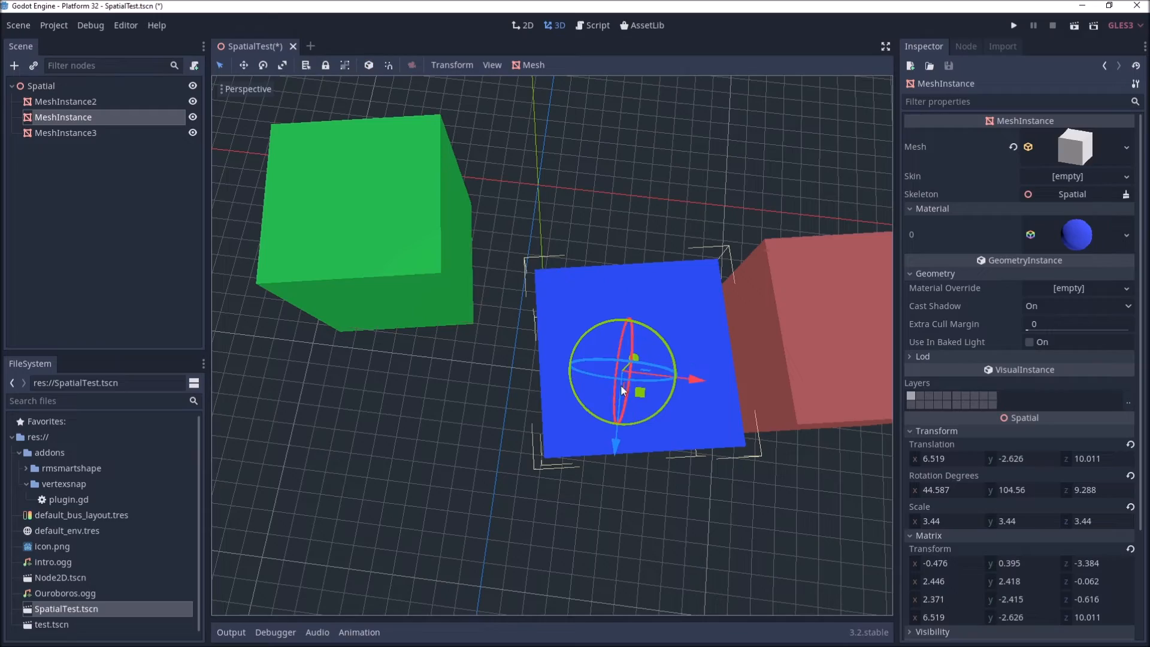
middle_click_drag(669, 438, 638, 324)
middle_click_drag(628, 379, 631, 429)
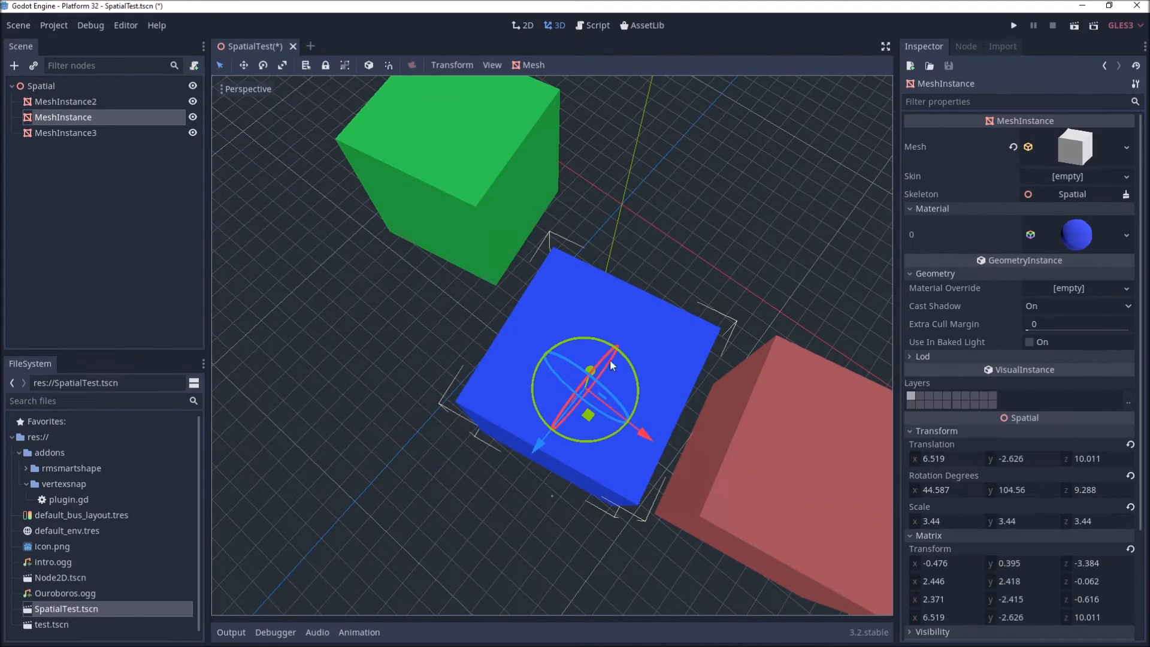
middle_click_drag(606, 376, 627, 387)
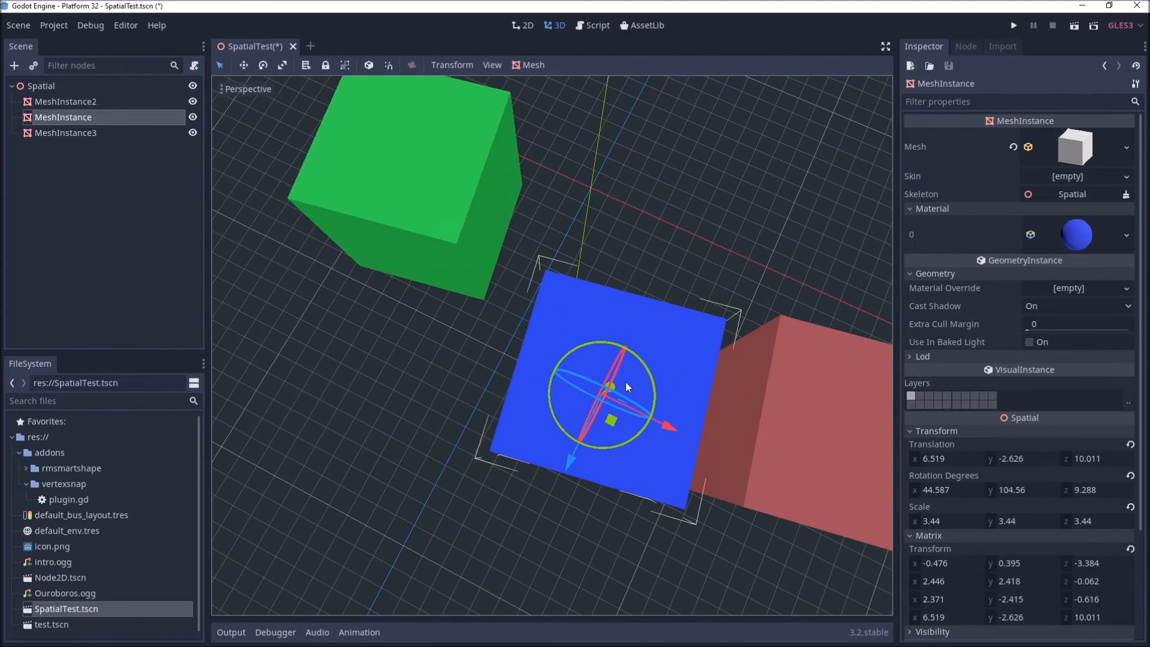
left_click(434, 193)
middle_click_drag(397, 206, 577, 380)
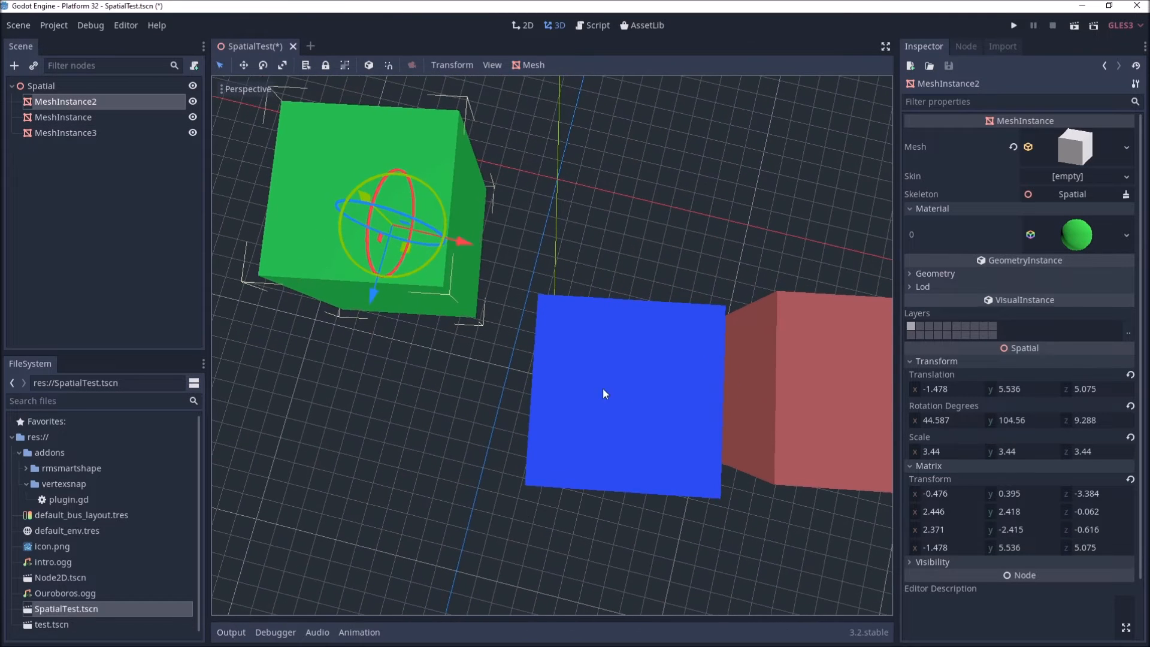
left_click(628, 398)
left_click(817, 382)
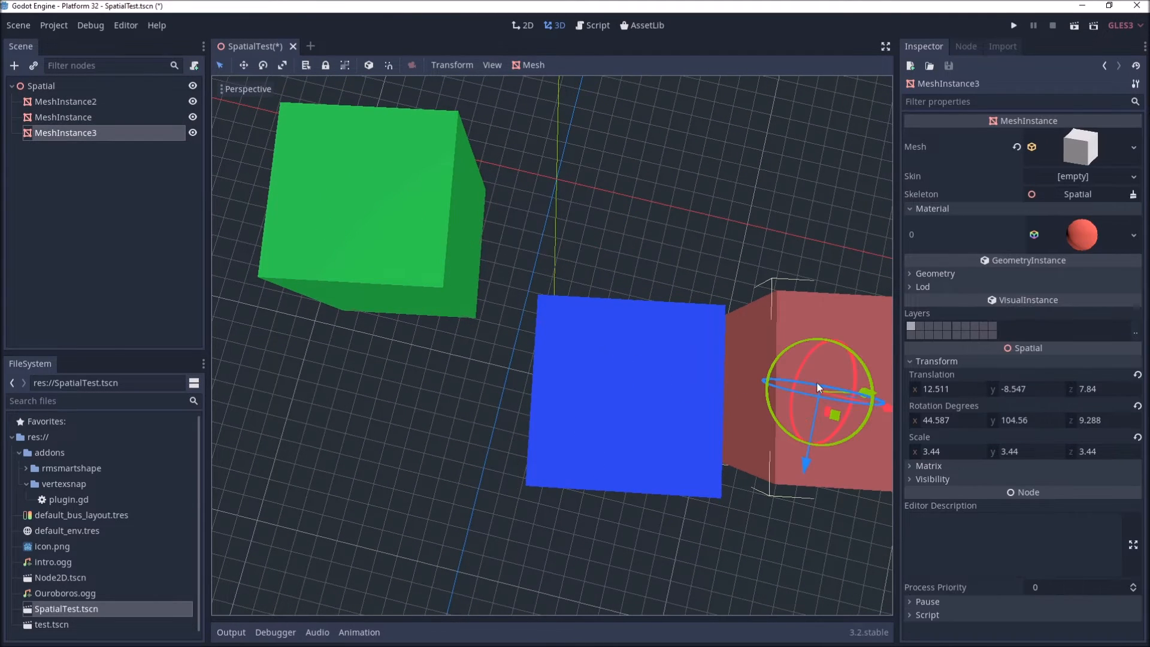
left_click(610, 430)
left_click(390, 272)
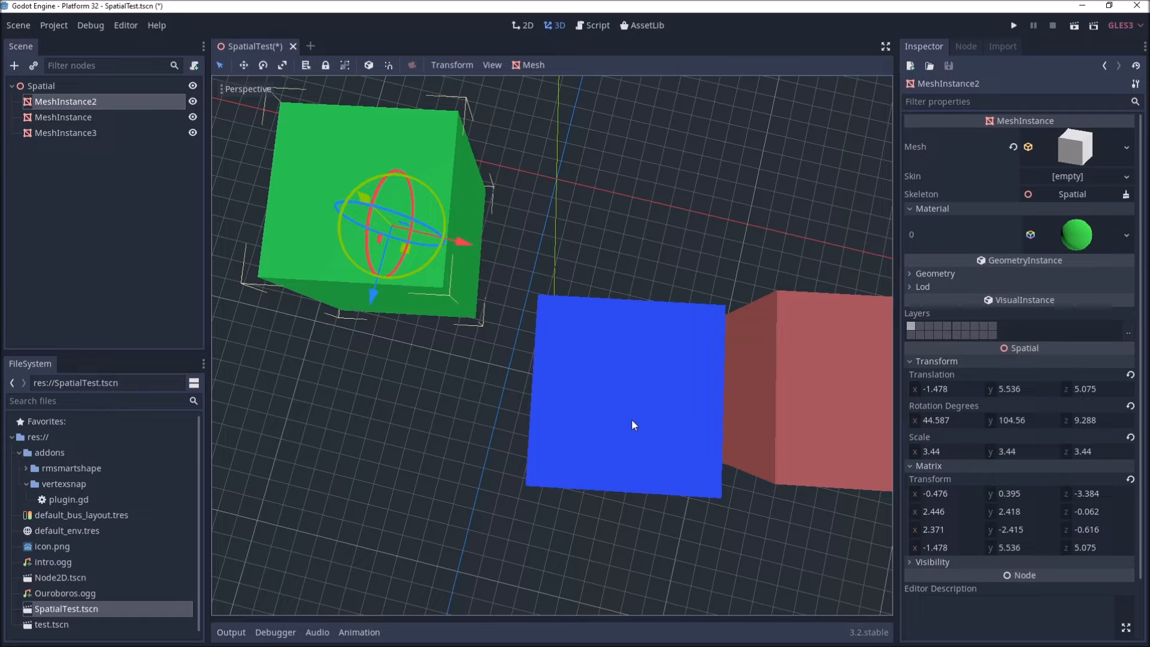
middle_click_drag(655, 461, 664, 416)
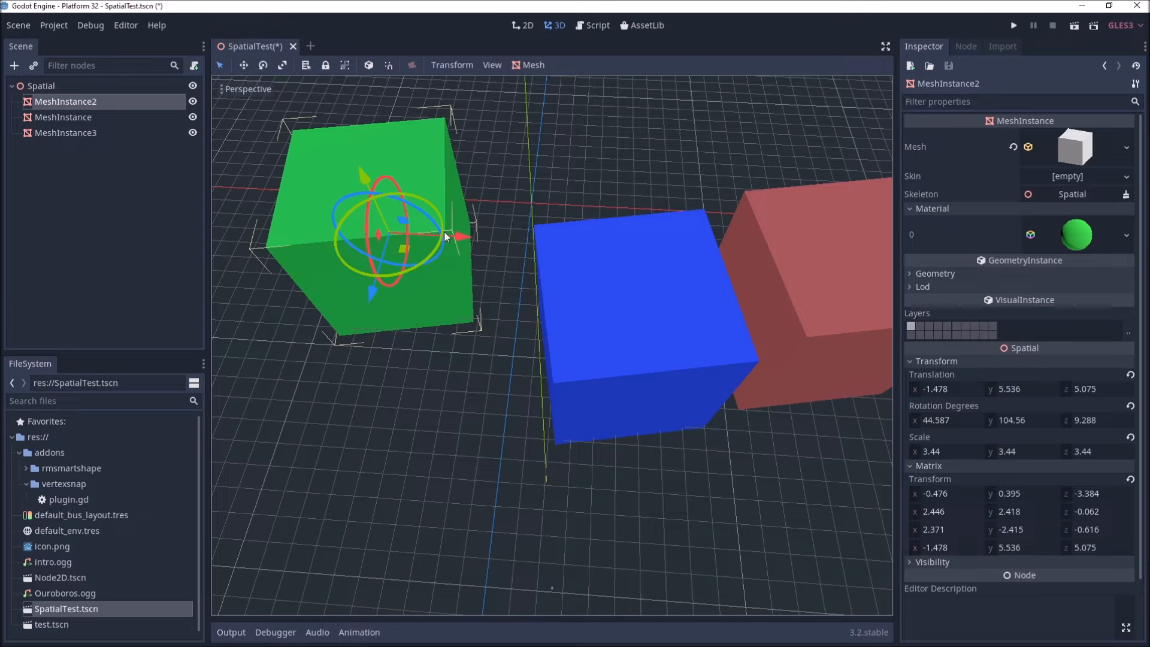
middle_click_drag(444, 231, 467, 219)
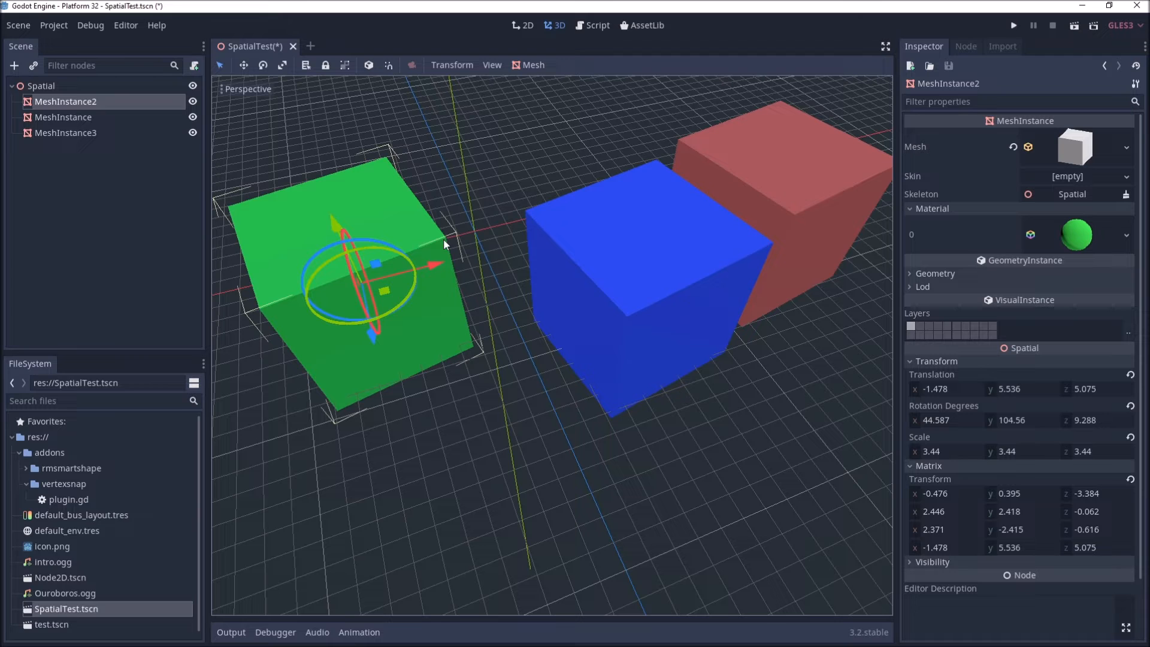
Step: Select the blue cube and vertex-snap it against the side of the green cube
left_click(688, 280)
middle_click_drag(697, 286, 665, 309)
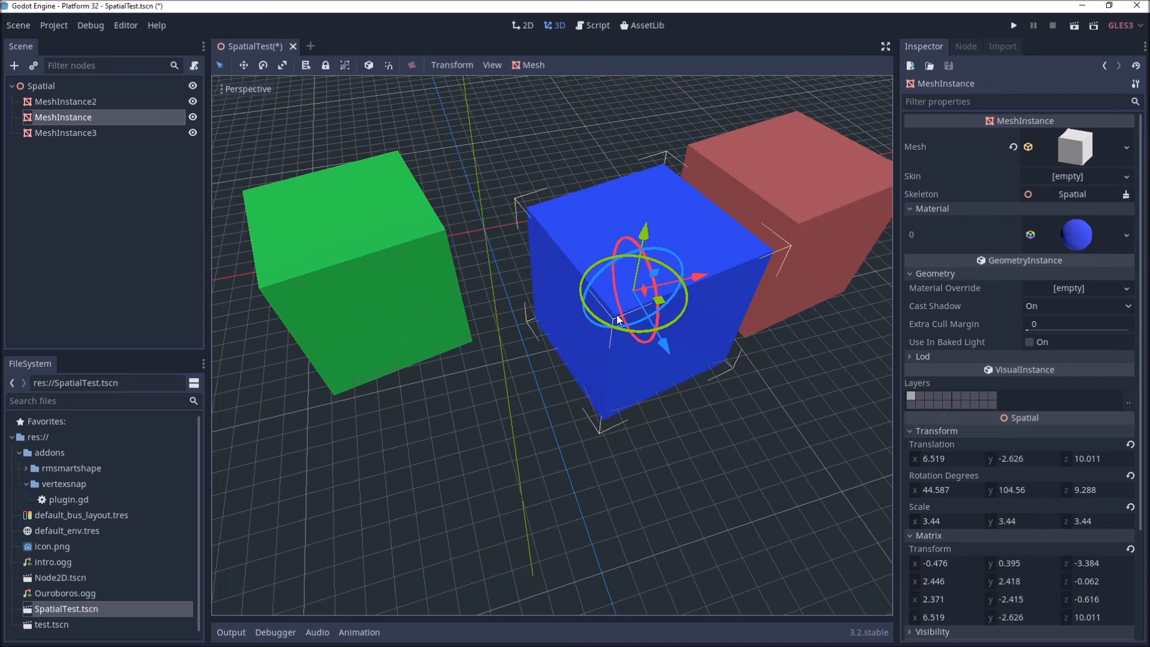
key("v")
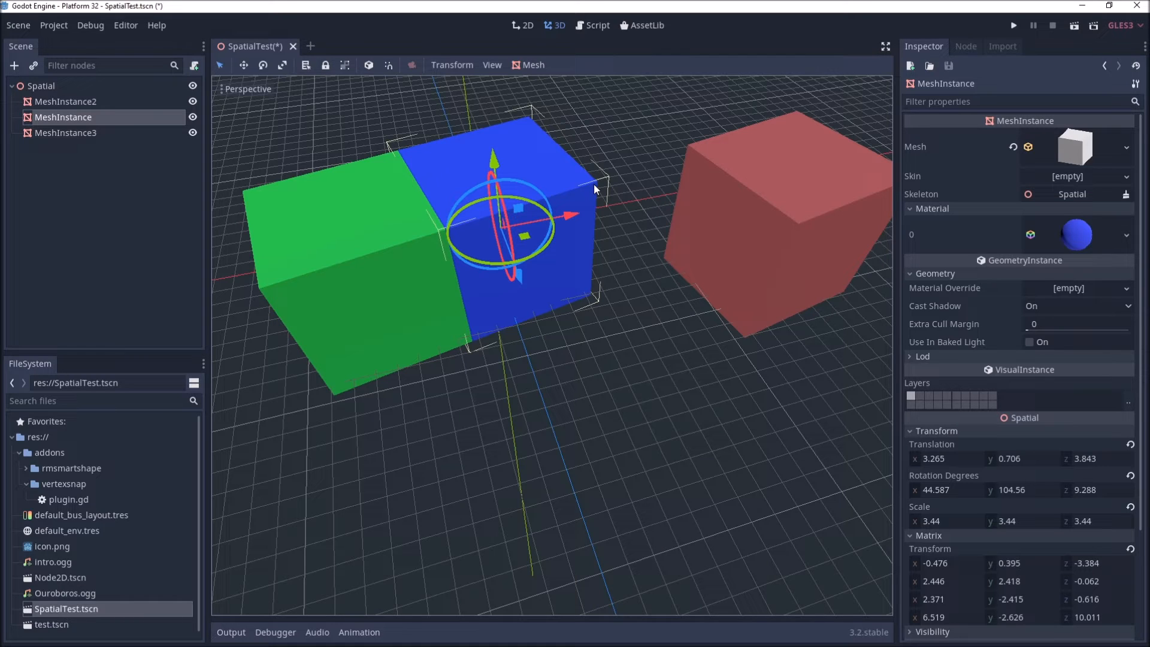
Step: Select the red cube and vertex-snap it against the other side of the blue cube
left_click(803, 222)
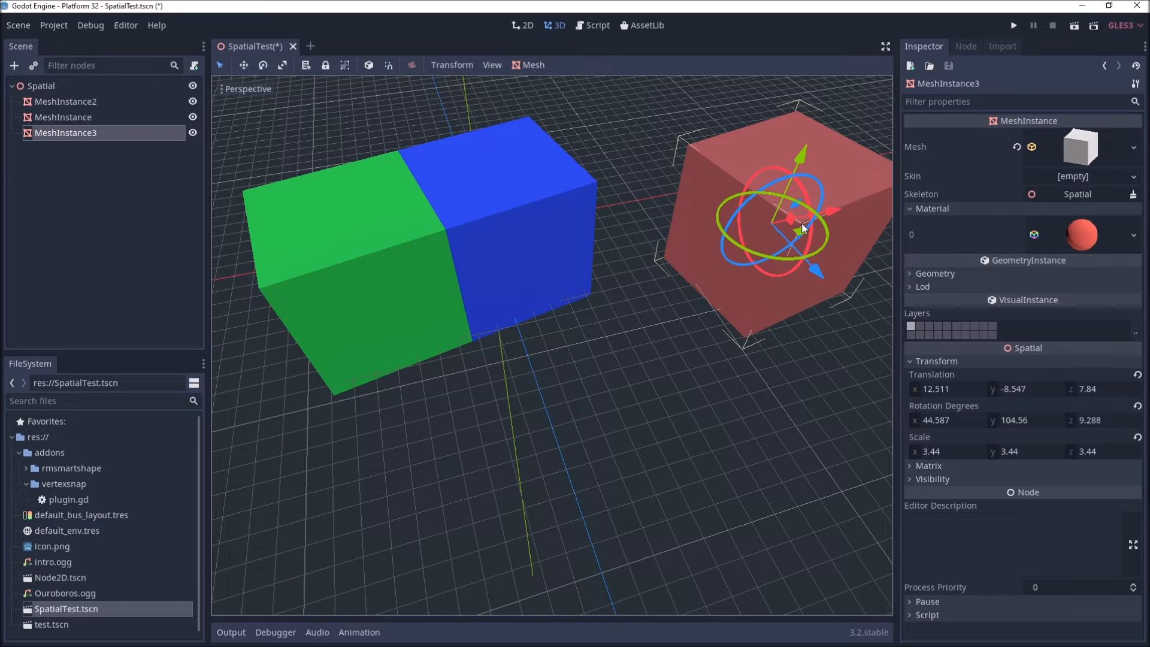
key("v")
middle_click_drag(674, 301, 640, 283)
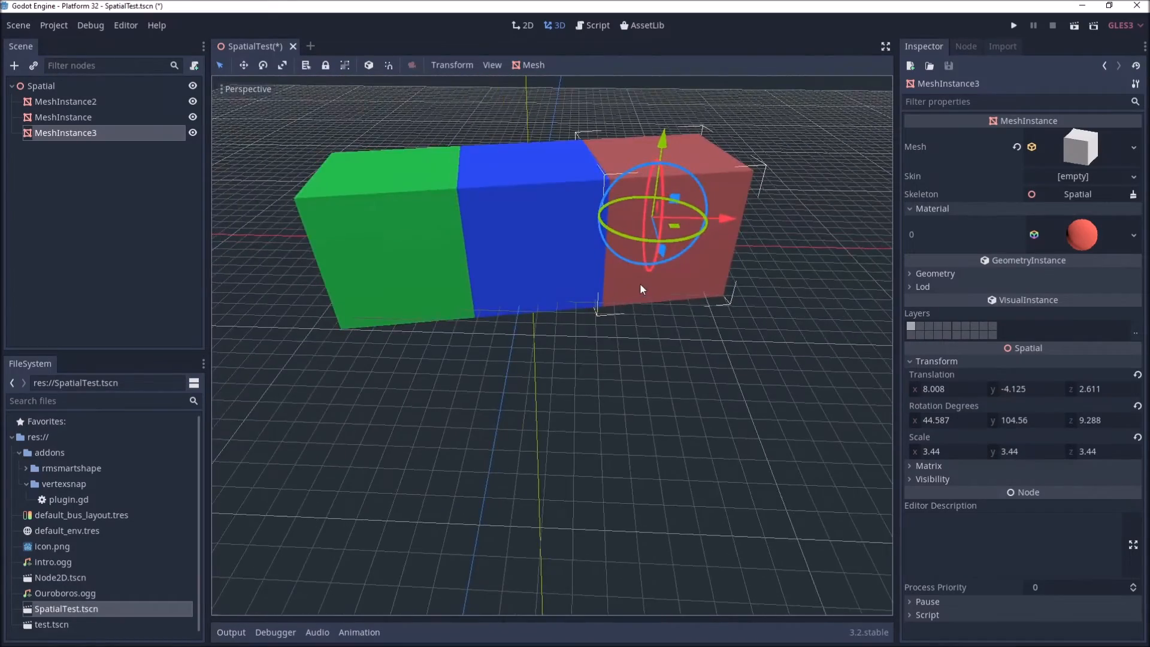
Step: Zoom and orbit to inspect the joined row of three cubes
scroll(639, 283, "down", 3)
scroll(639, 283, "up", 3)
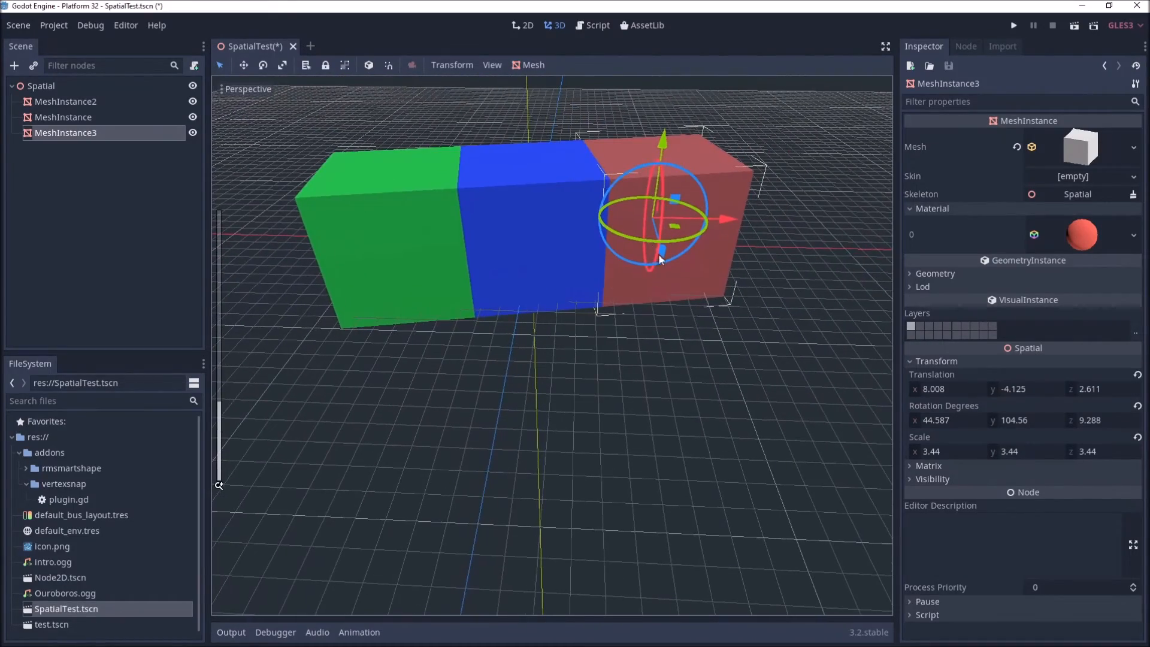
scroll(621, 271, "up", 3)
scroll(565, 275, "down", 4)
middle_click_drag(575, 279, 536, 308)
middle_click_drag(620, 337, 537, 326)
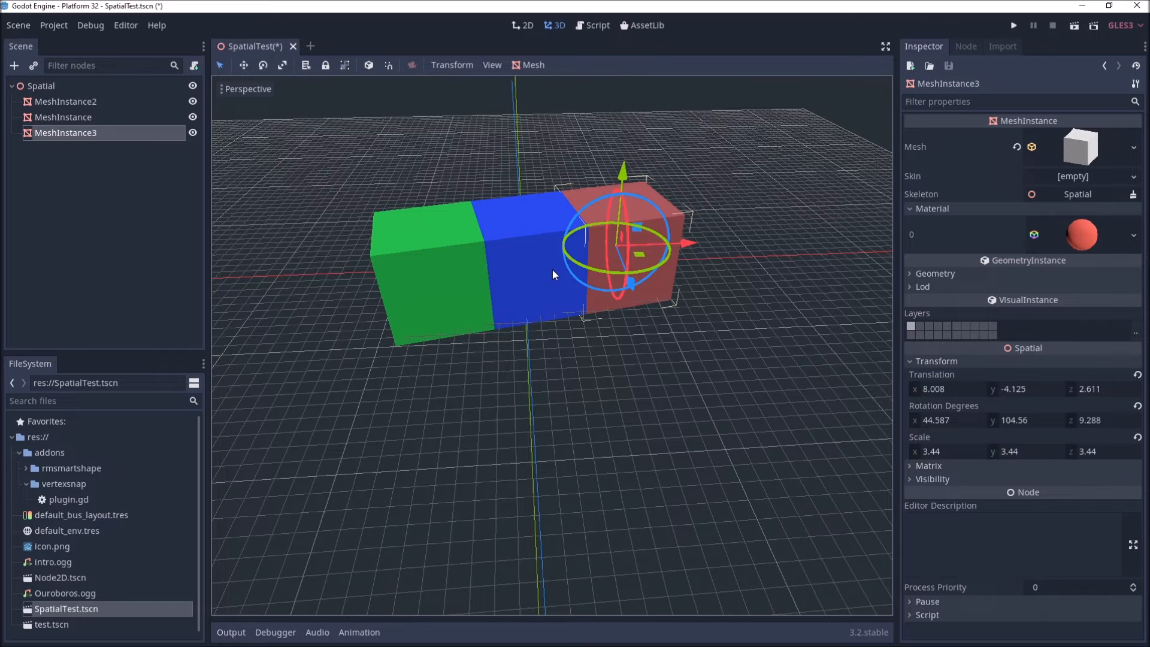
Step: Select the blue cube and switch the transform gizmo to local space
left_click(552, 275)
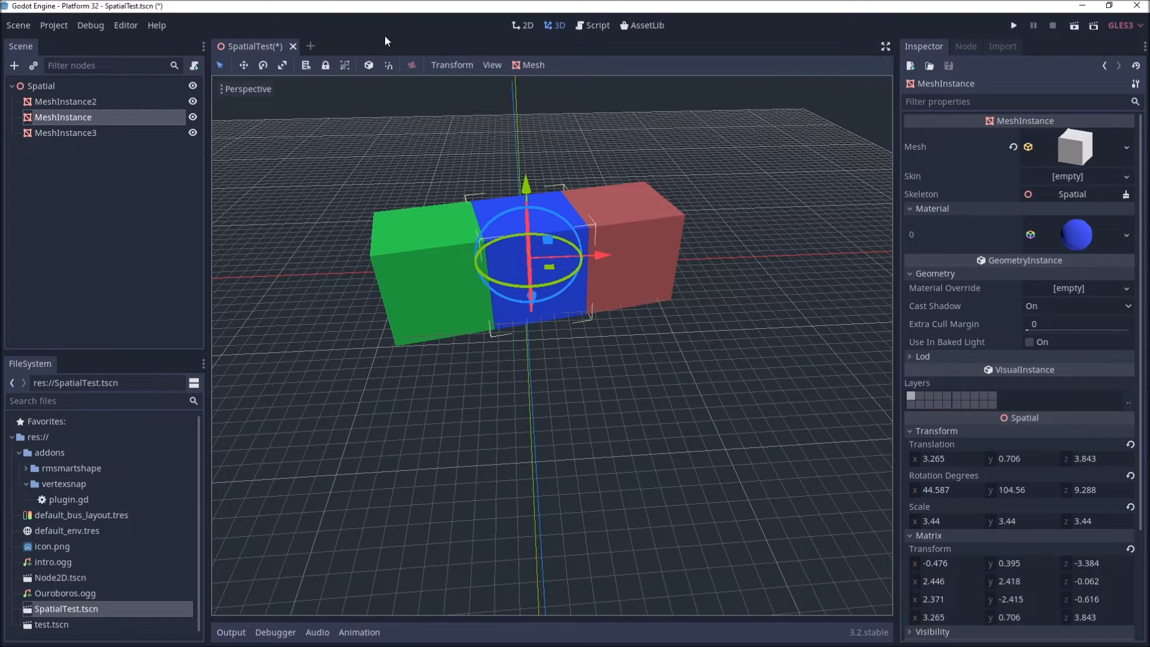
left_click(370, 65)
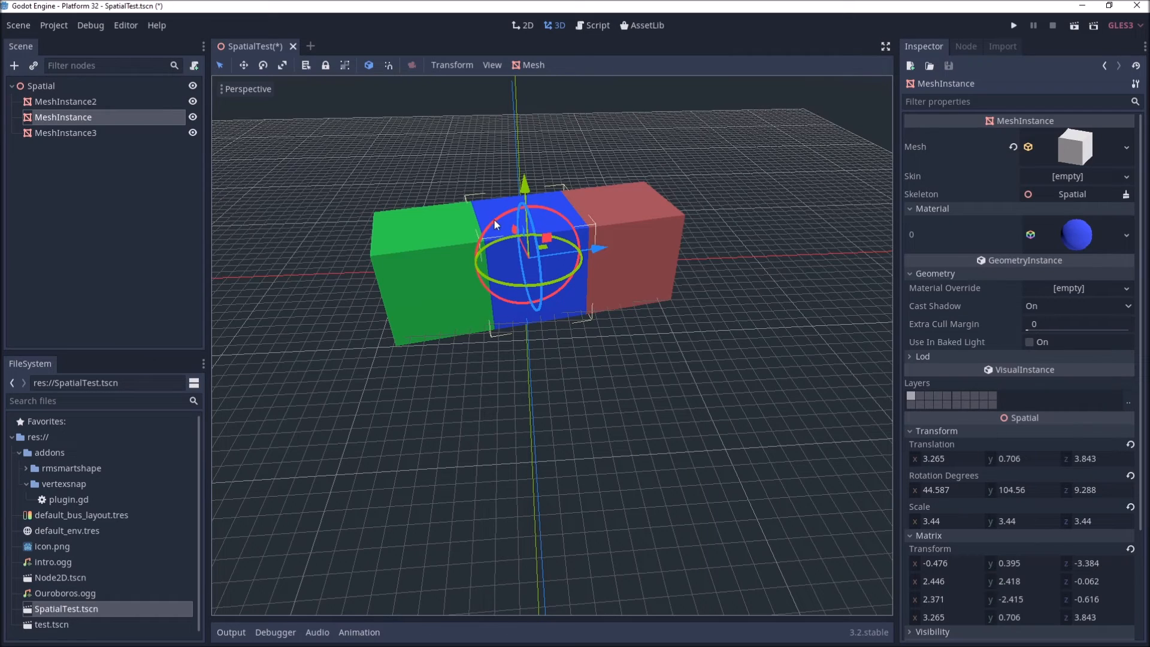
middle_click_drag(539, 311, 593, 344)
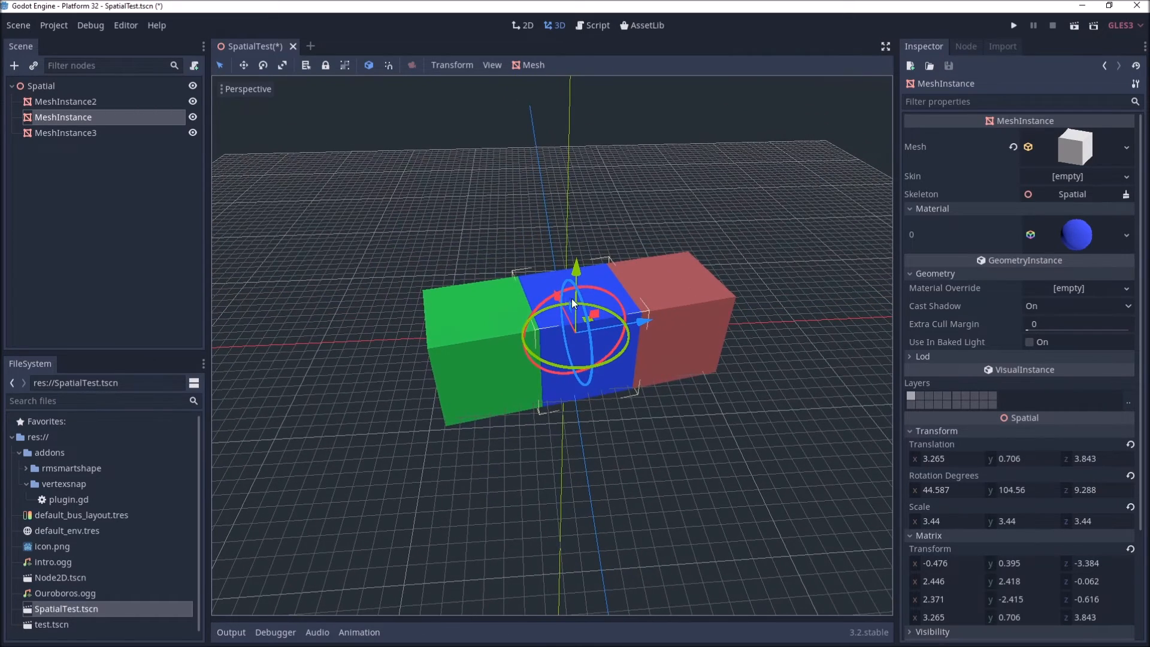
Step: Move the blue cube out of the row, away from the green cube
left_click(714, 308)
left_click_drag(713, 305, 779, 298)
left_click(617, 335)
left_click_drag(644, 323, 676, 317)
scroll(620, 359, "up", 5)
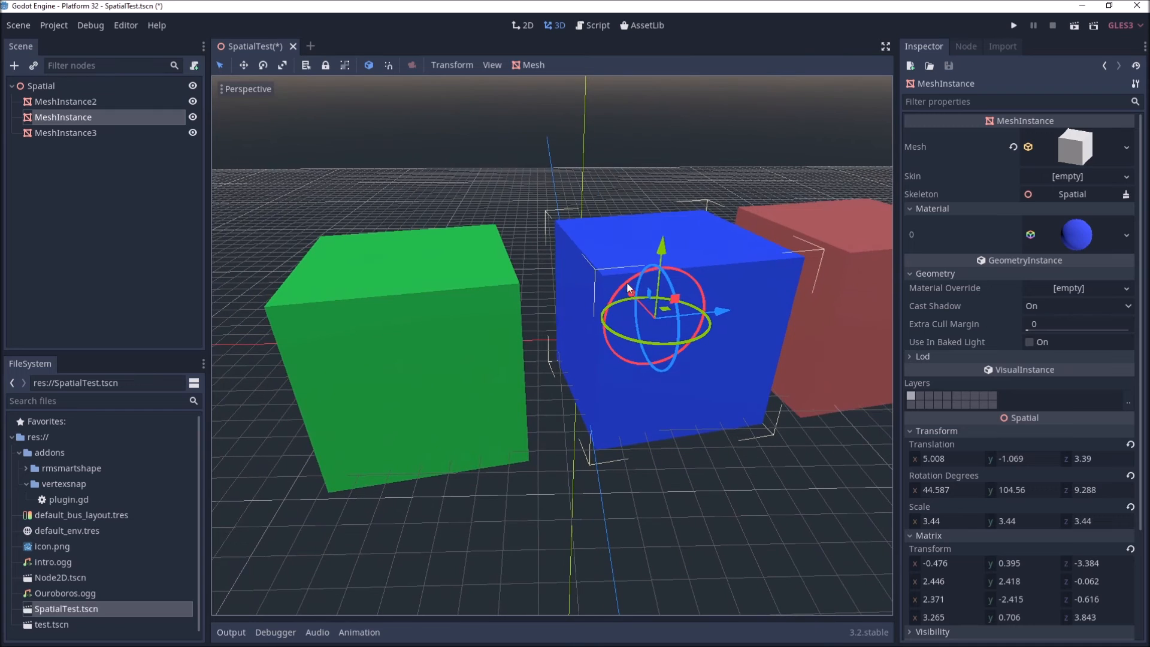
left_click_drag(627, 282, 624, 295)
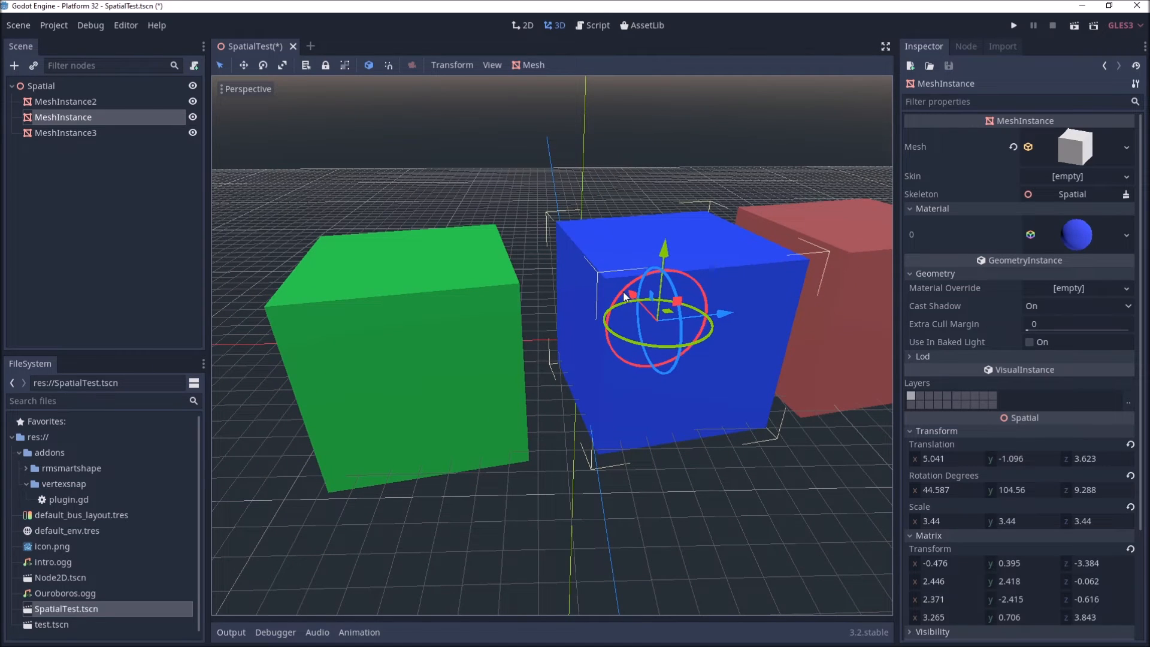
left_click_drag(624, 295, 621, 291)
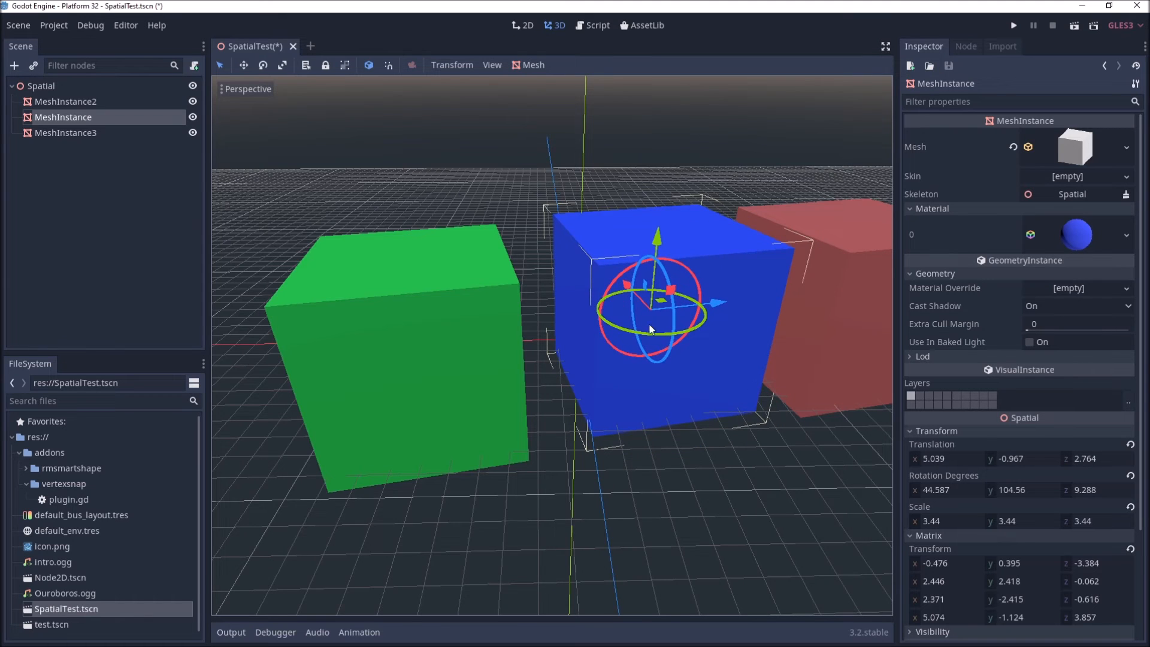
Step: Rotate the blue cube so it stands tilted on one of its corners
scroll(650, 328, "up", 2)
middle_click_drag(655, 339, 632, 282)
left_click_drag(643, 279, 625, 322)
middle_click_drag(796, 404, 793, 310)
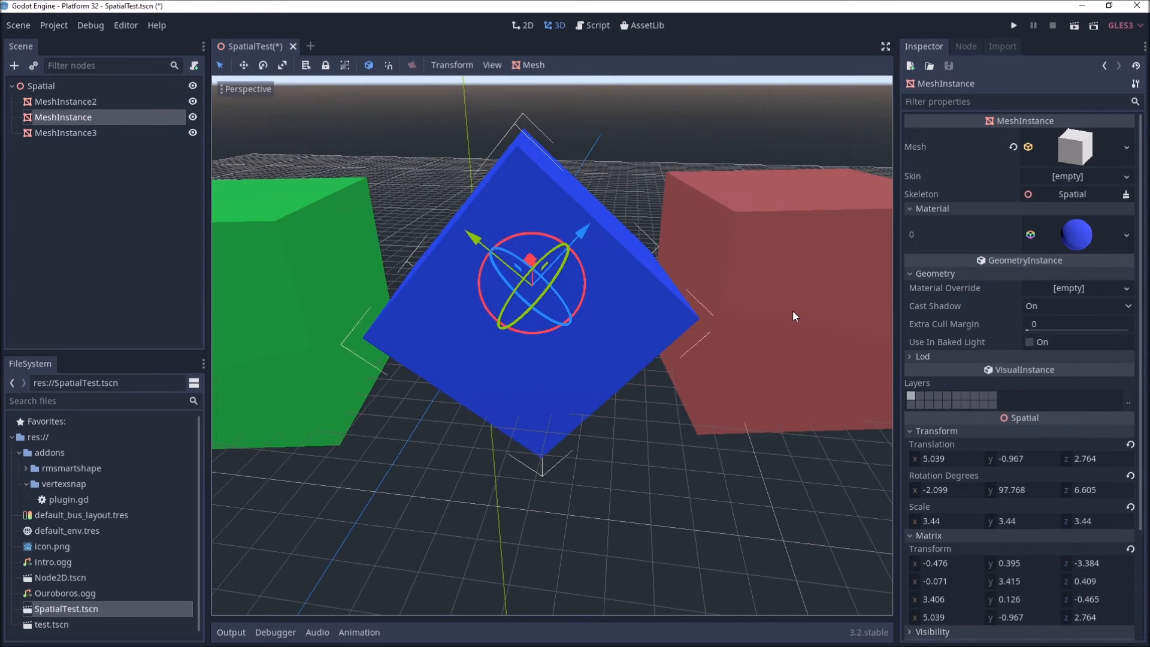
Step: Select the tilted blue cube and vertex-snap it so one of its corners meets a top corner of the green cube
left_click(792, 310)
mouse_move(749, 253)
left_mouse_down()
mouse_move(739, 256)
mouse_move(746, 249)
left_mouse_up()
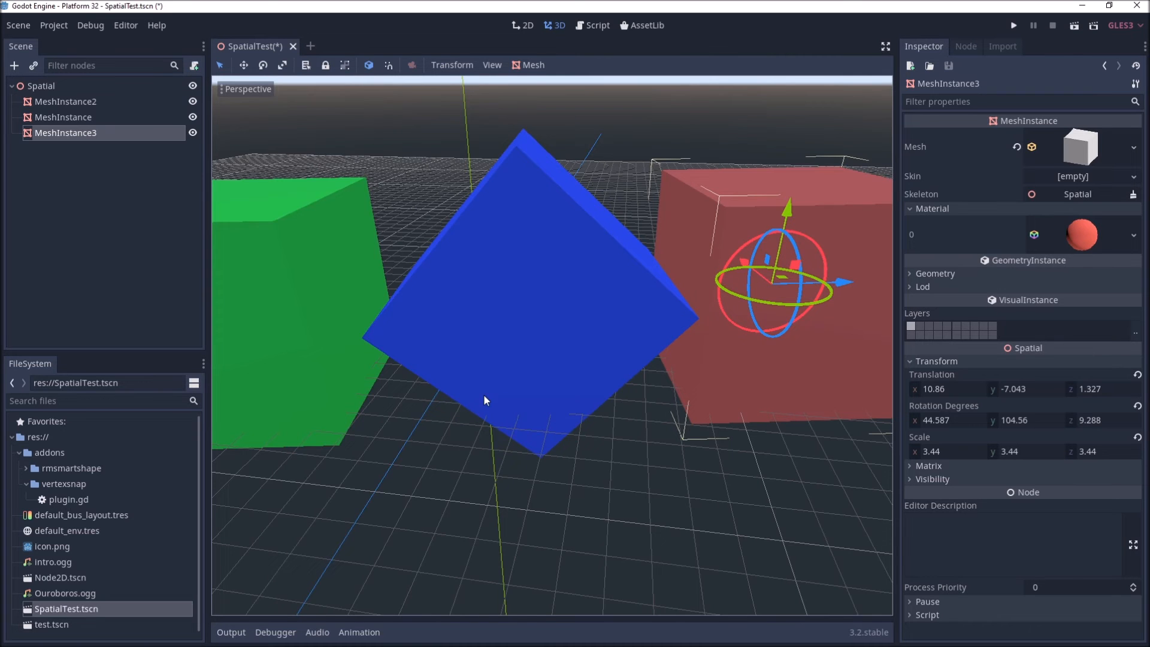
scroll(489, 400, "down", 2)
middle_click_drag(338, 331, 423, 337)
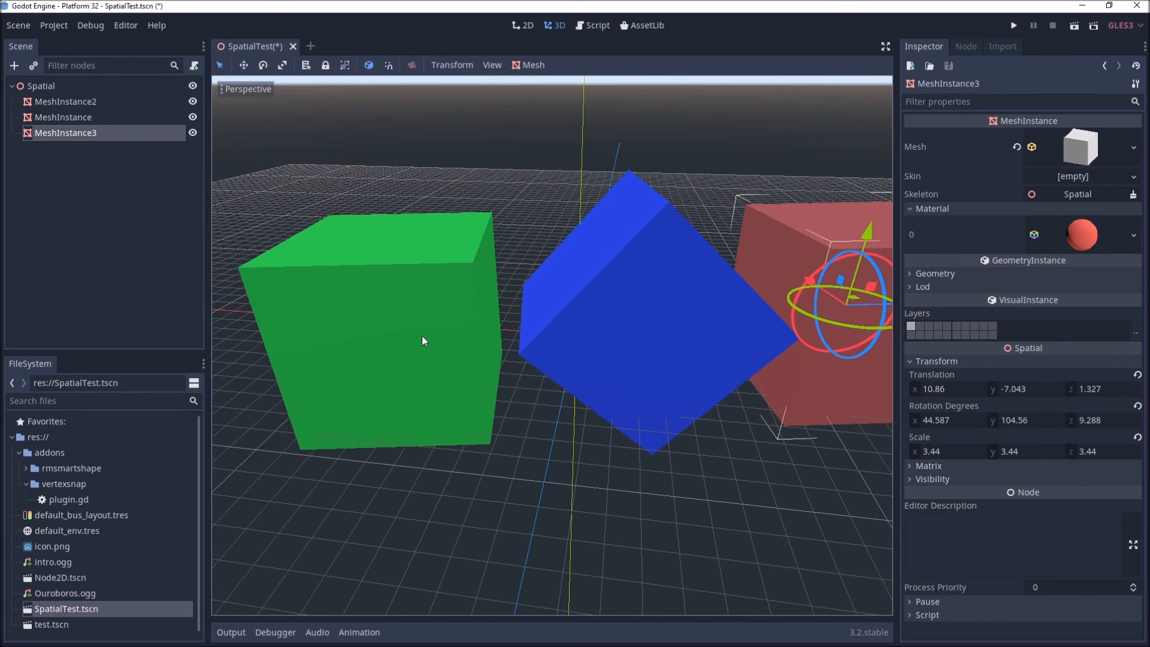
left_click(422, 337)
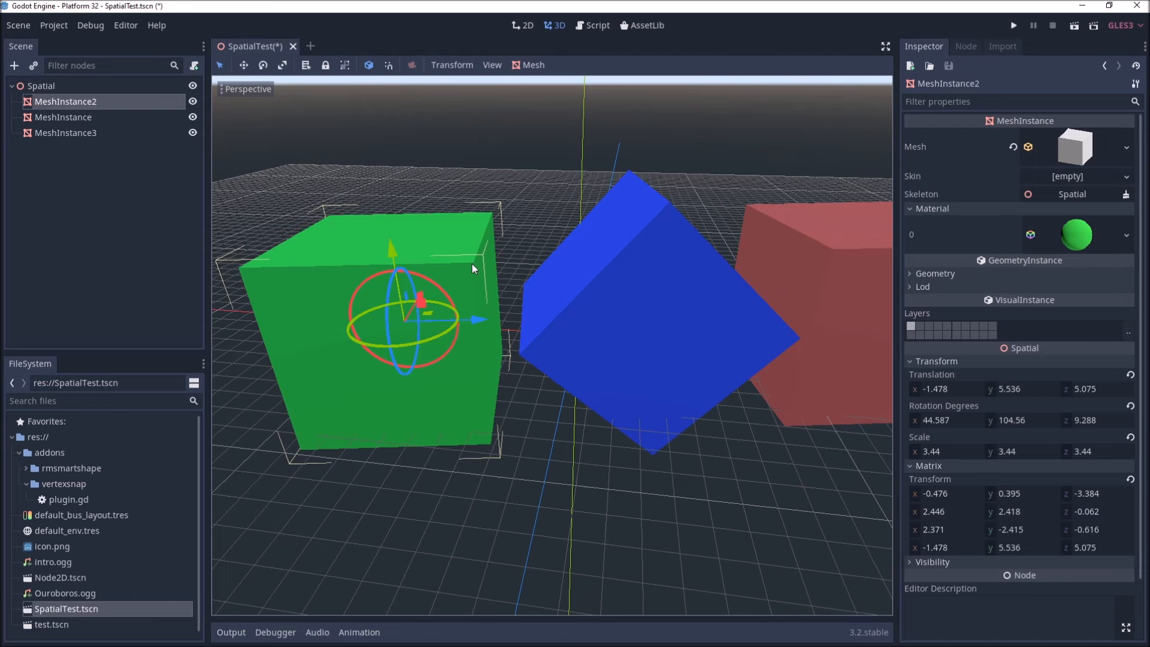
left_click(529, 351)
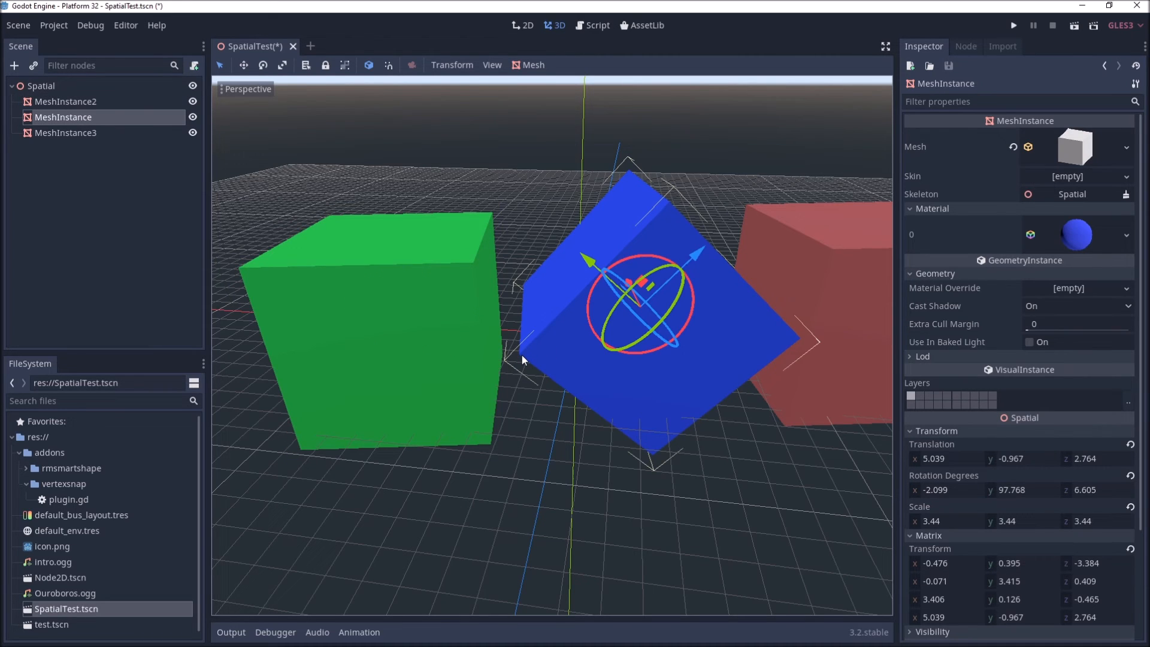
key("ctrl+z")
middle_click_drag(522, 355, 769, 344)
middle_click_drag(637, 156, 642, 155)
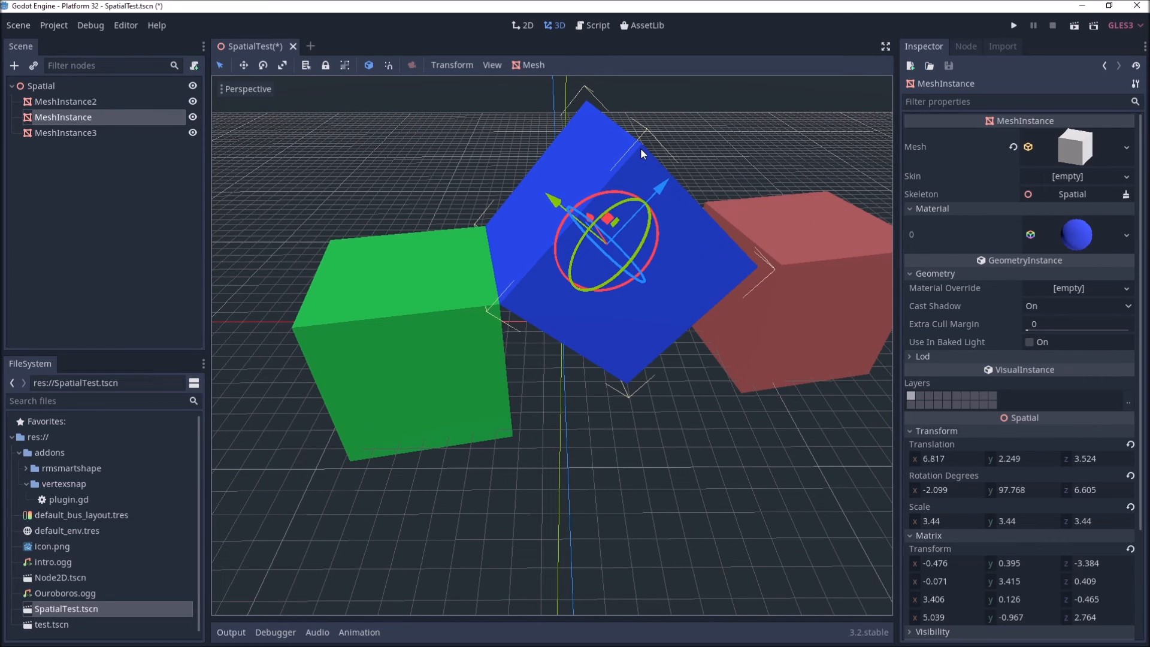
Step: Select the red cube and vertex-snap it onto the upper corner of the tilted blue cube
left_click(813, 317)
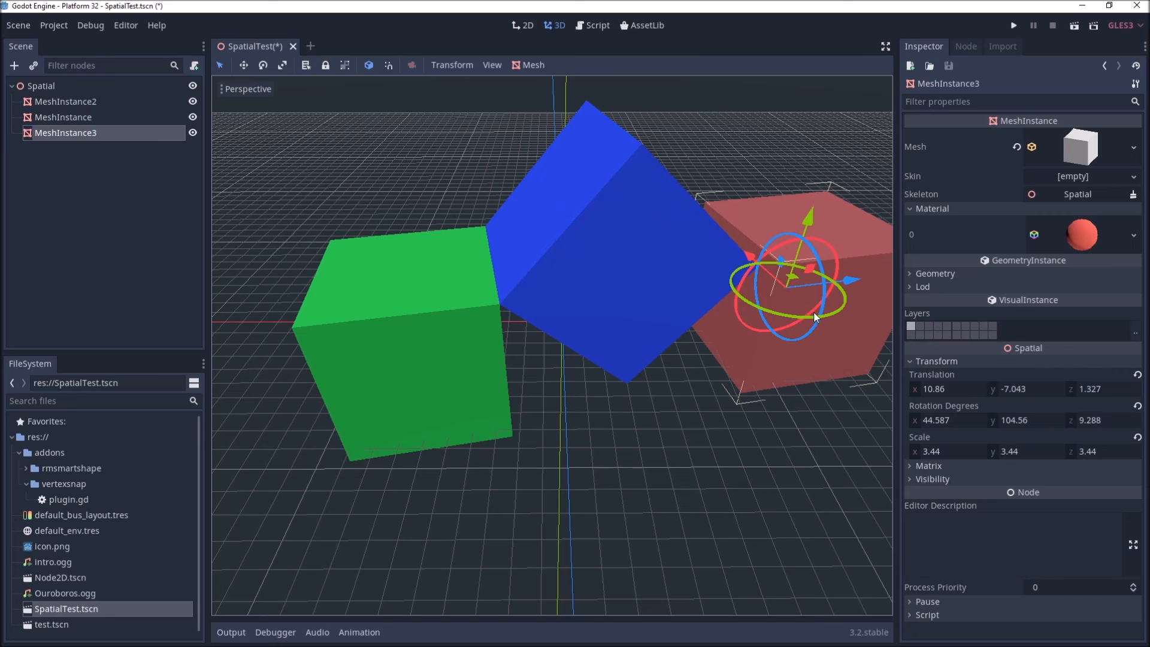
middle_click_drag(828, 326, 694, 353)
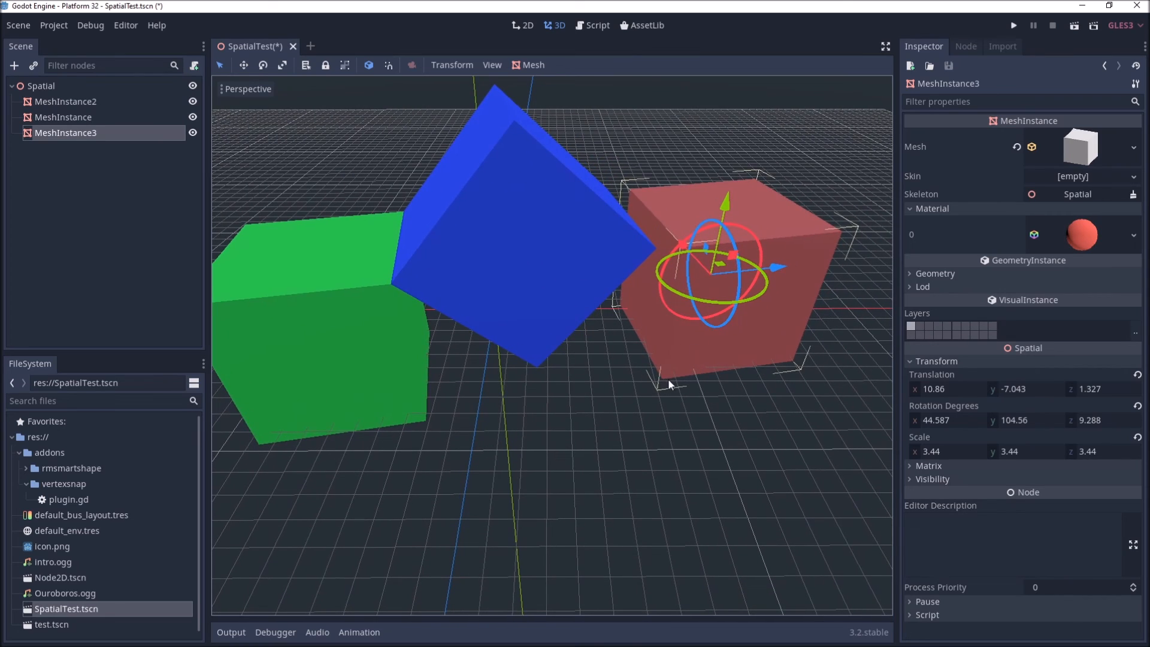
key("v")
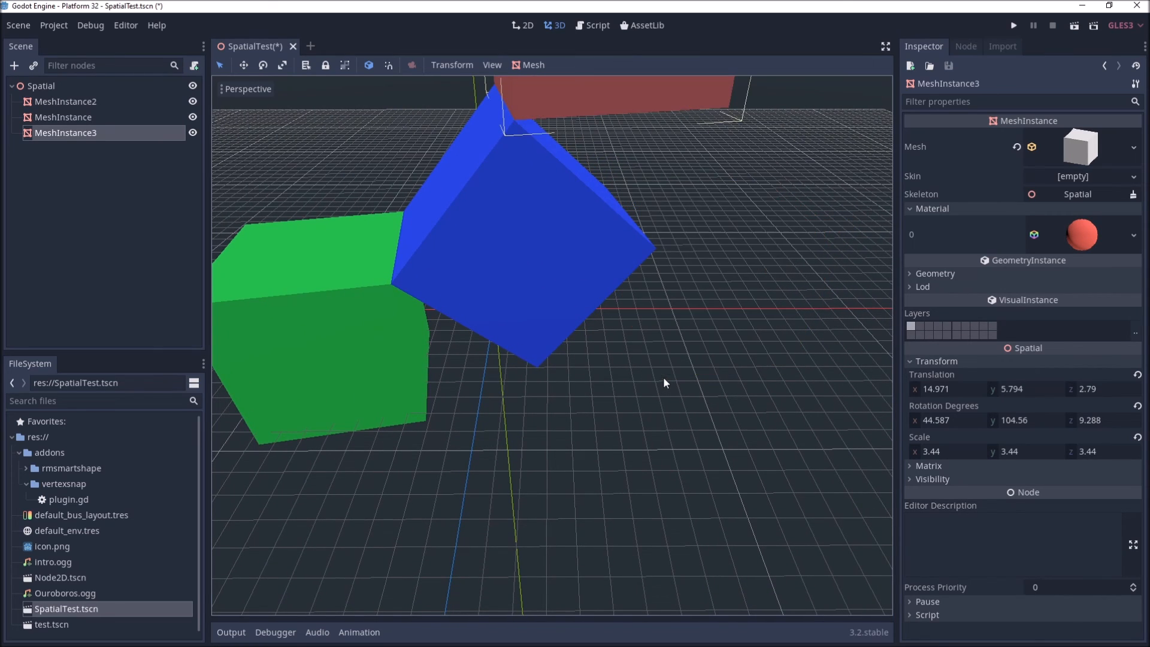
Step: Orbit and zoom the viewport to inspect how the three cubes are snapped together
middle_click_drag(641, 377, 588, 296)
scroll(635, 336, "down", 8)
middle_click_drag(671, 357, 606, 359)
scroll(566, 354, "up", 8)
middle_click_drag(494, 244, 691, 259)
scroll(584, 272, "up", 5)
scroll(691, 262, "up", 2)
scroll(689, 261, "down", 5)
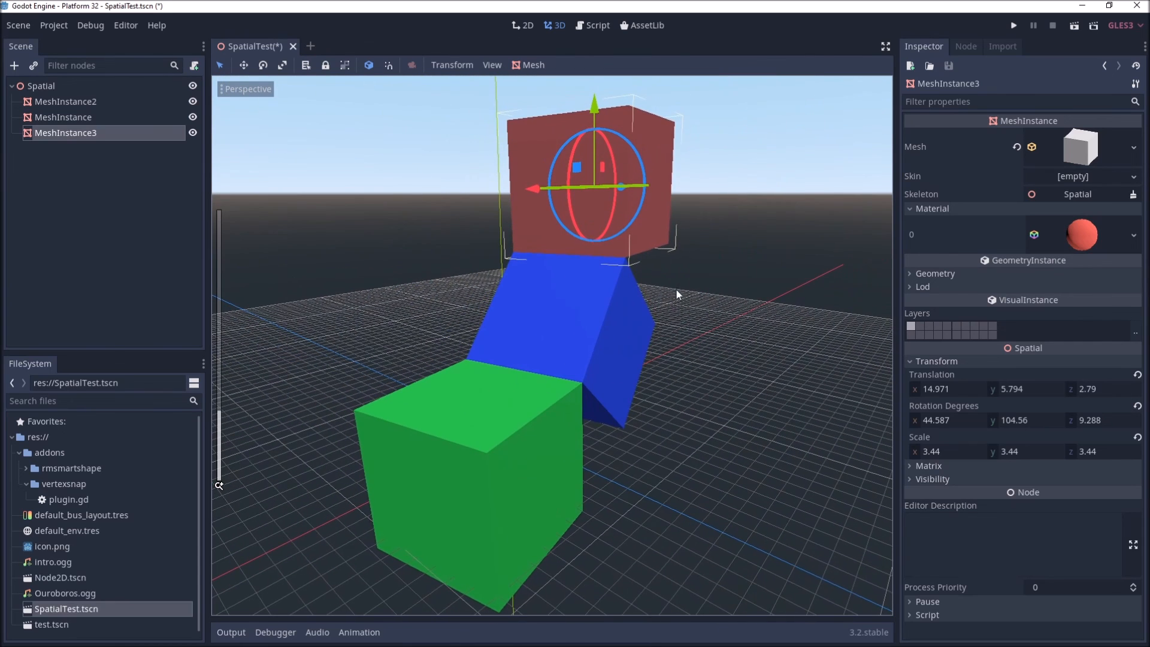